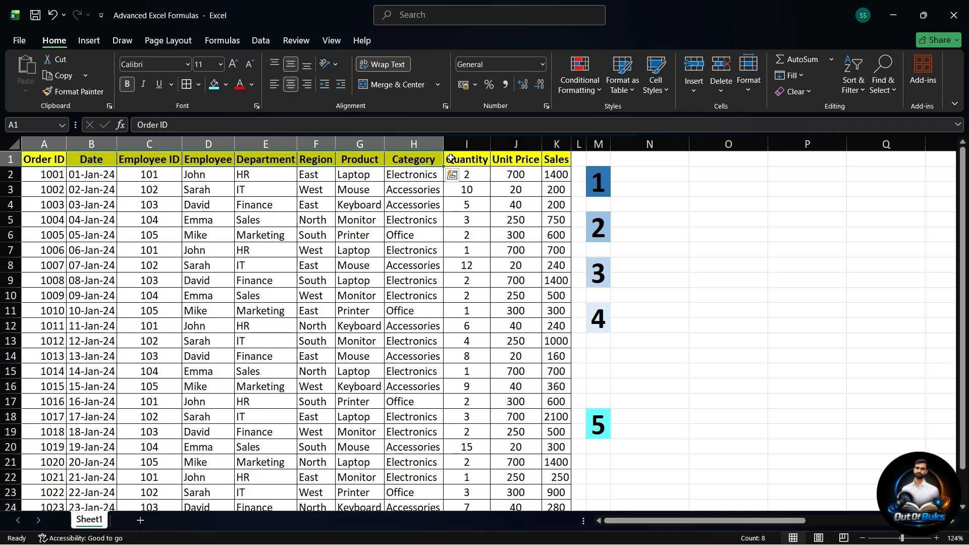
Step: Enter the heading Employee ID in cell N2 and the lookup value 102 in N3
click(554, 159)
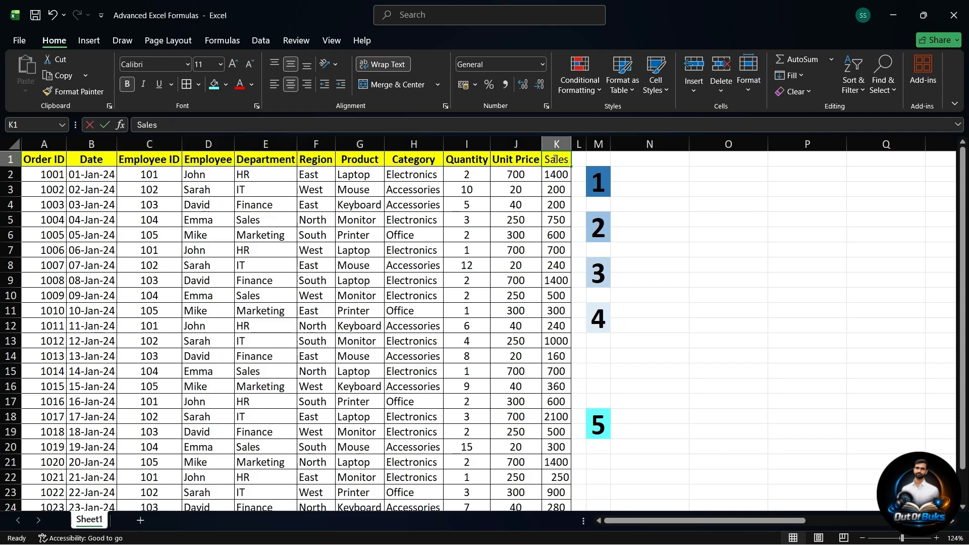
click(639, 175)
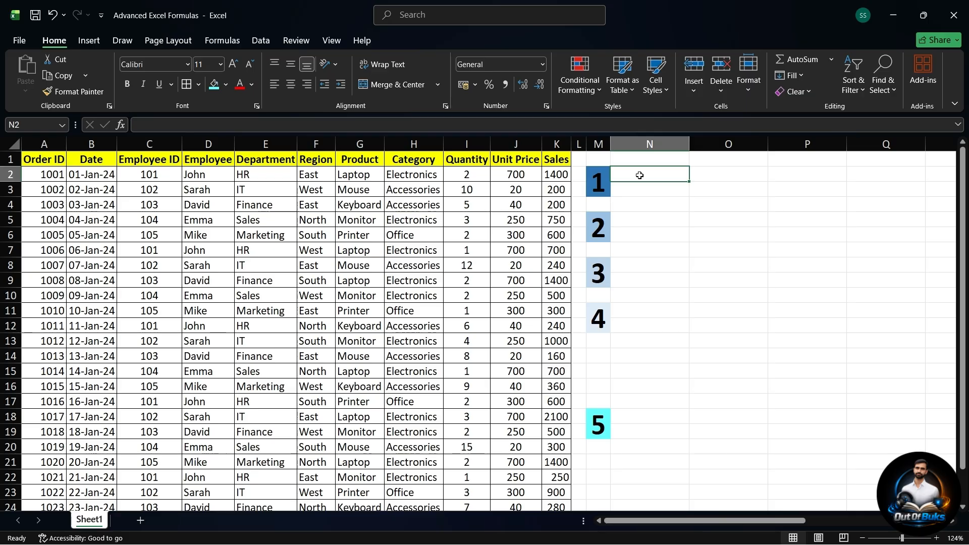
text(Emp)
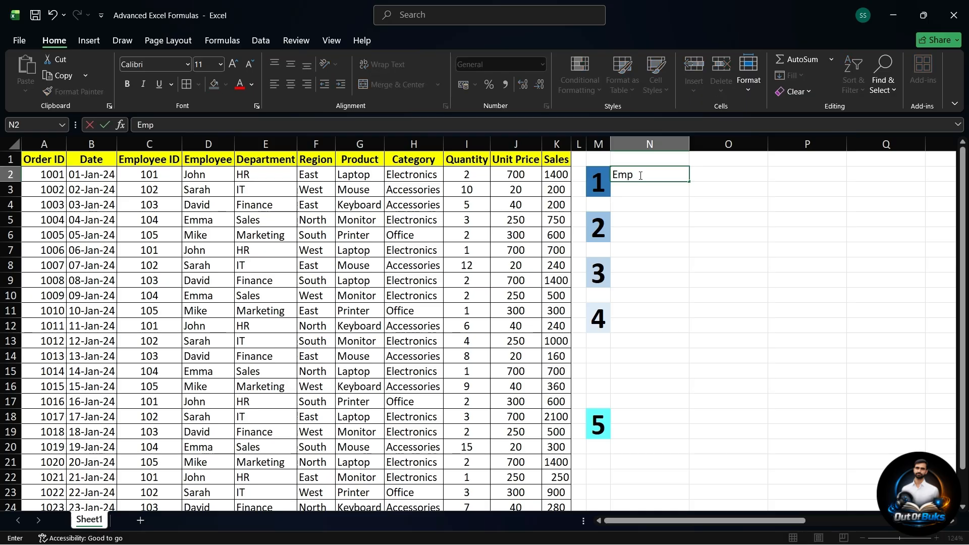
text(loyee ID)
key(Return)
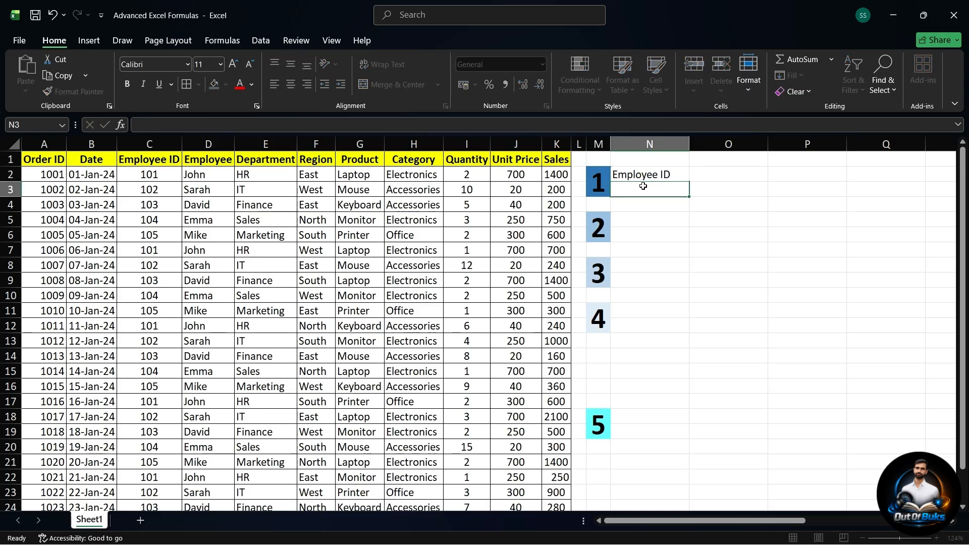
text(102)
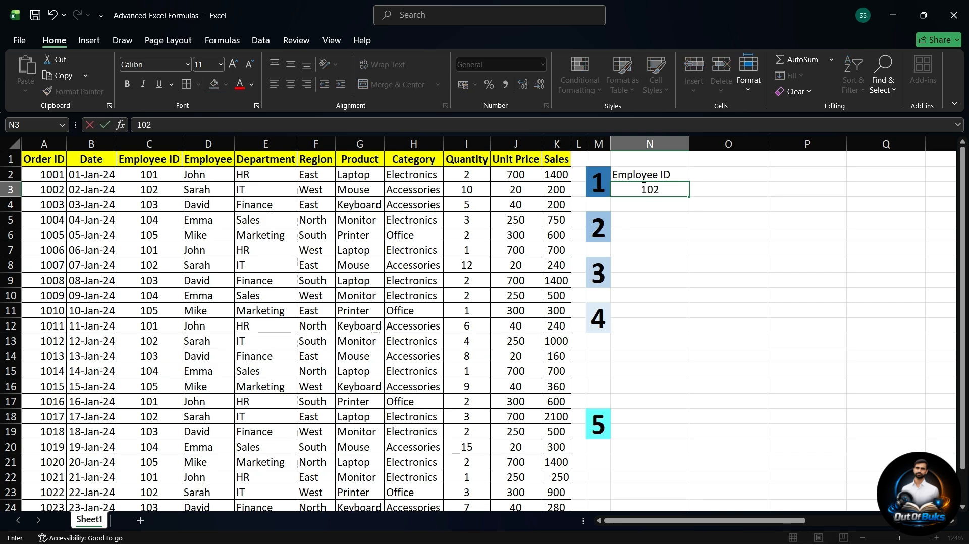
Step: Add the heading Employee Name in cell O2 and apply borders to the cells in N2:O3
click(726, 174)
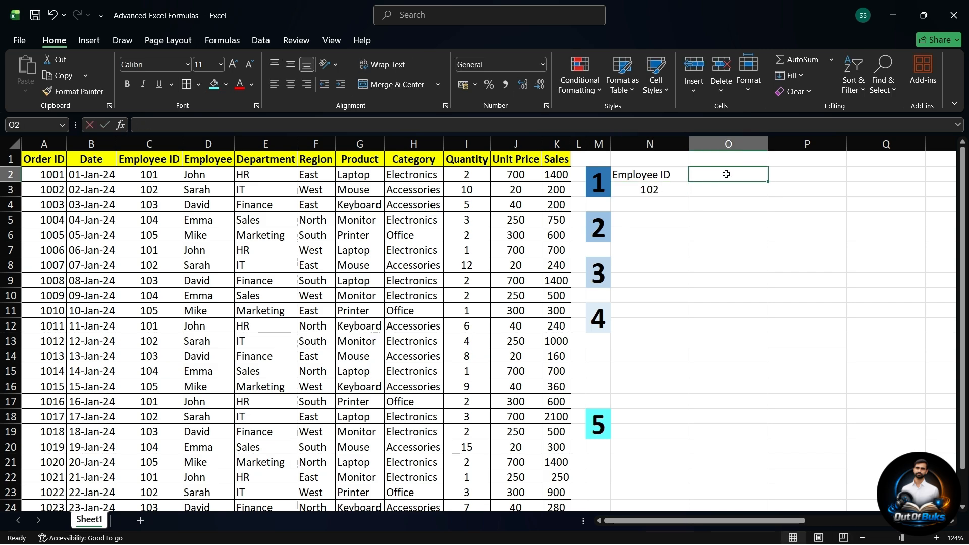
text(Employe)
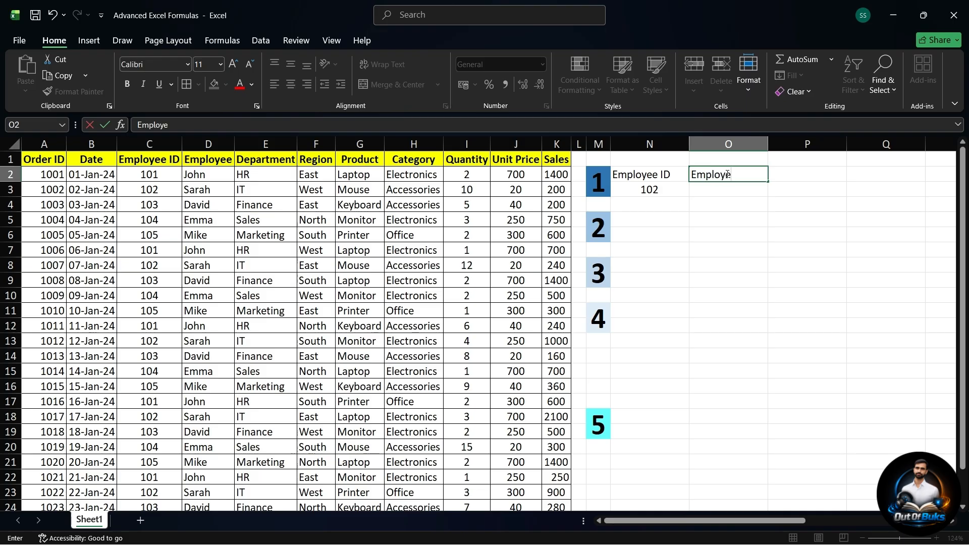
text(e Nmae)
key(BackSpace)
key(BackSpace)
key(BackSpace)
text(ame)
click(735, 188)
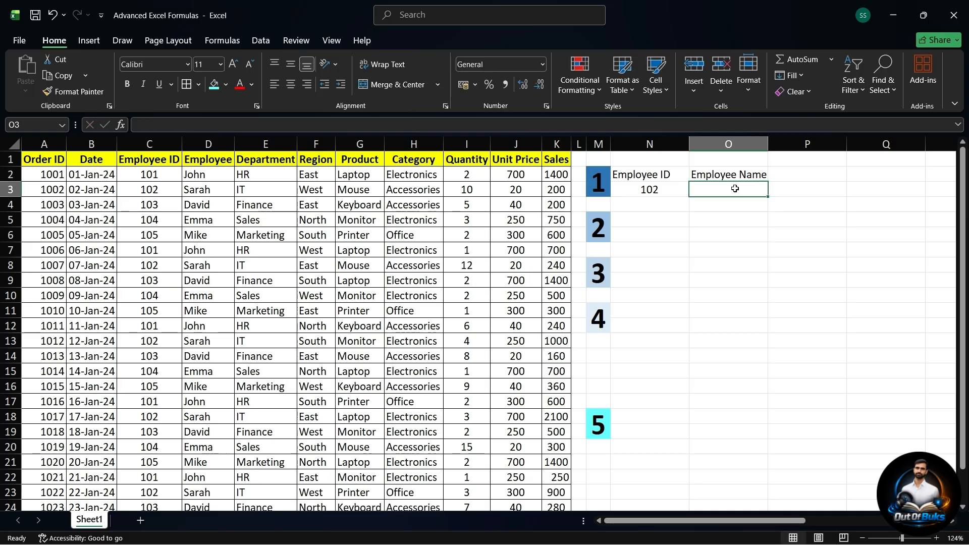
drag(649, 177, 691, 191)
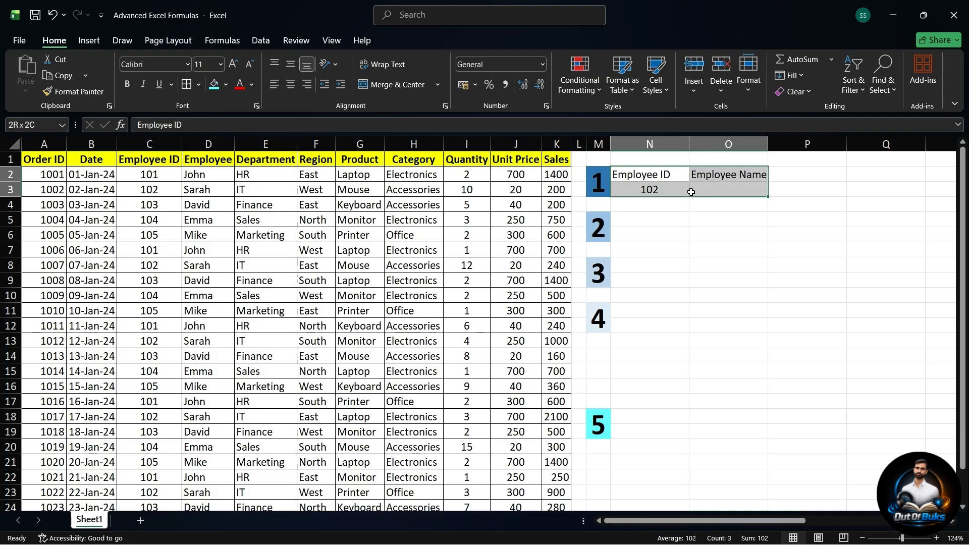
click(186, 86)
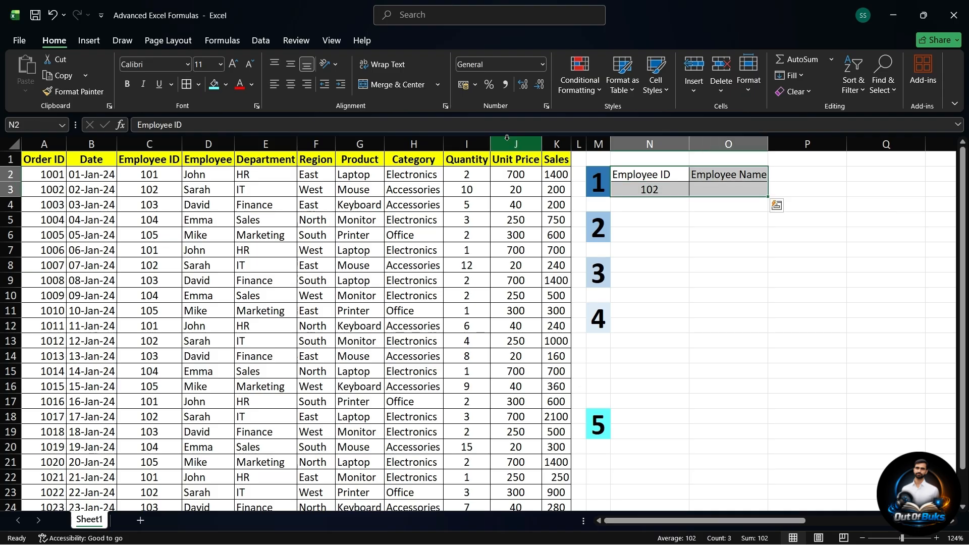
Step: Begin an XLOOKUP formula in O3 with N3 as the lookup value and C2:C25 as the lookup array
click(714, 188)
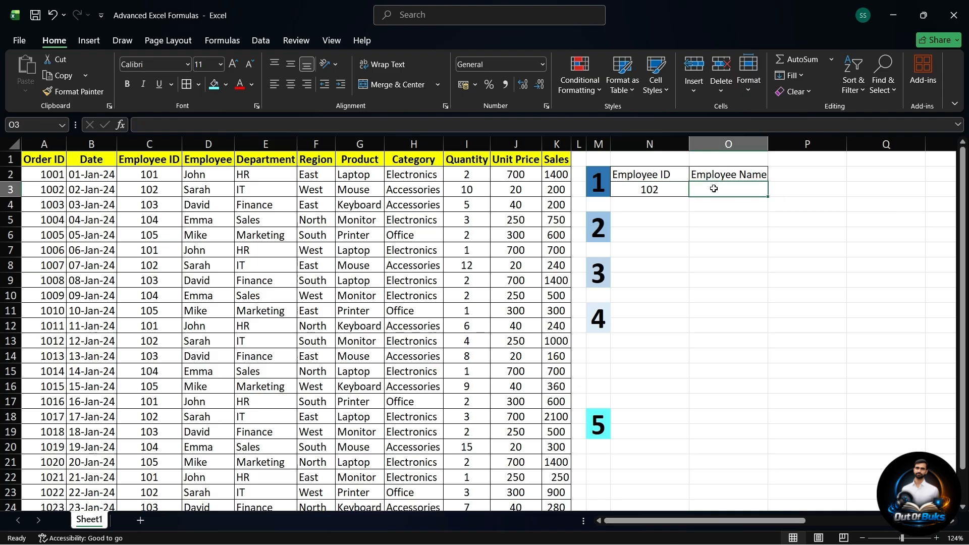
text(=)
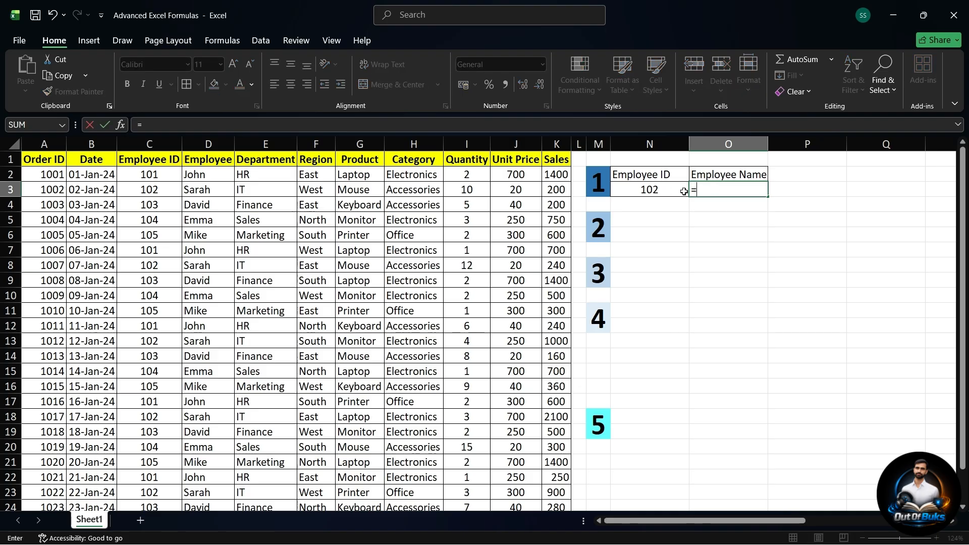
text(xl)
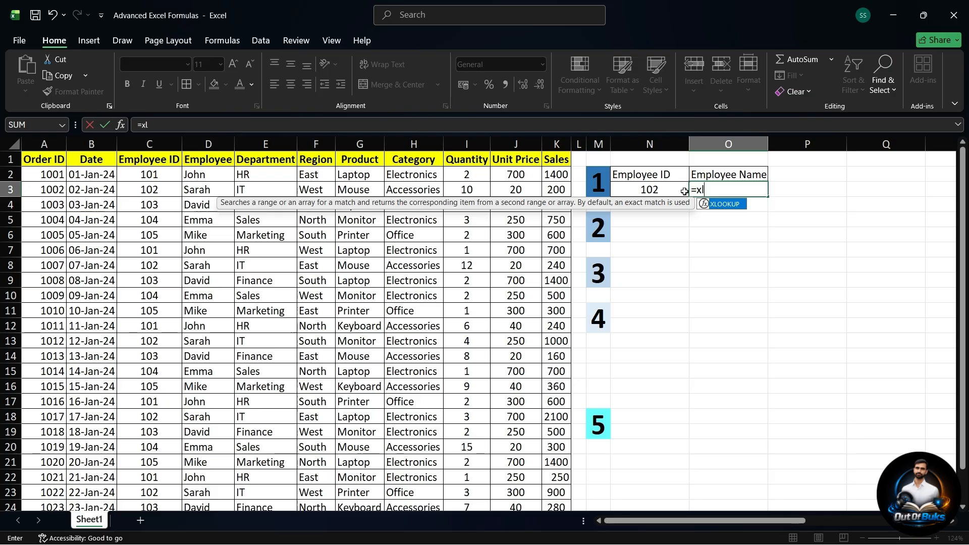
double_click(723, 205)
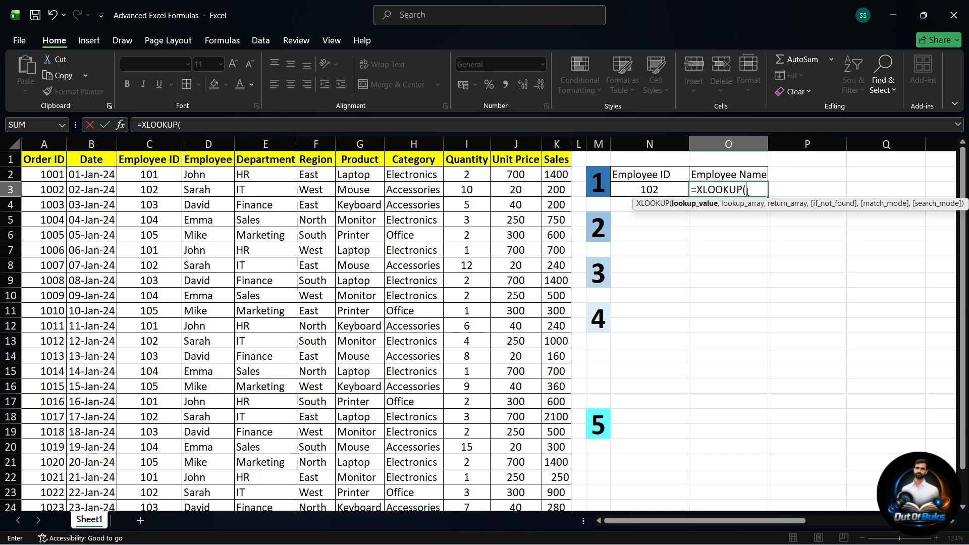
click(657, 189)
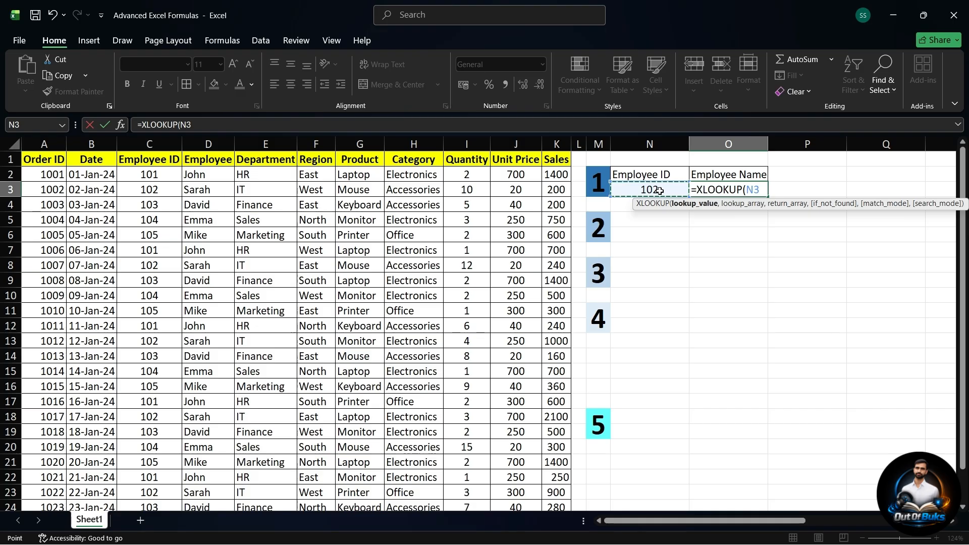
text(,)
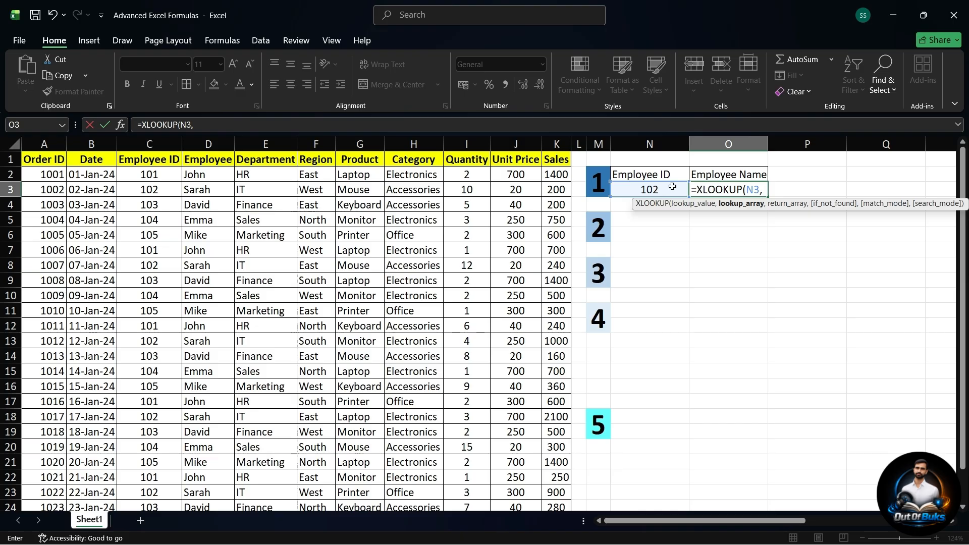
click(168, 174)
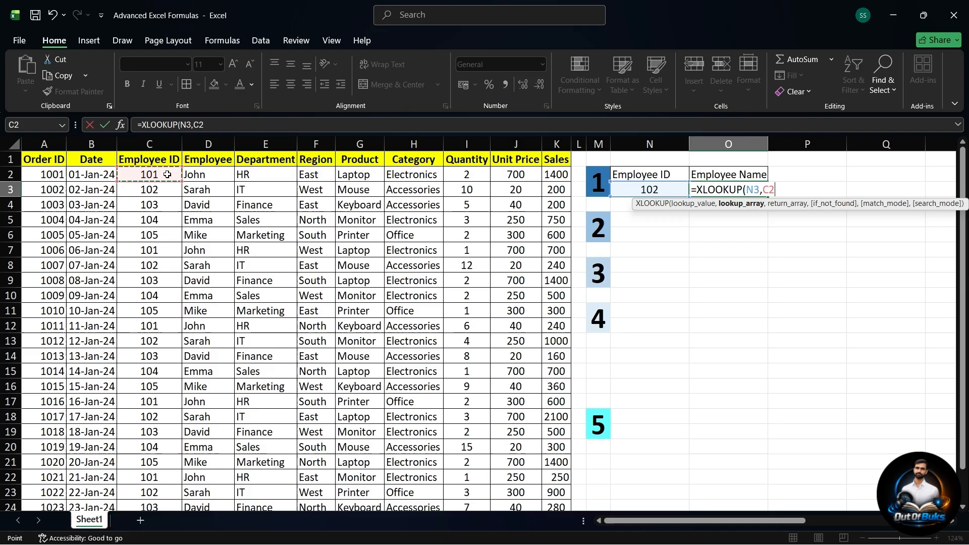
key(ctrl+shift+Down)
scroll(224, 237, up, 1)
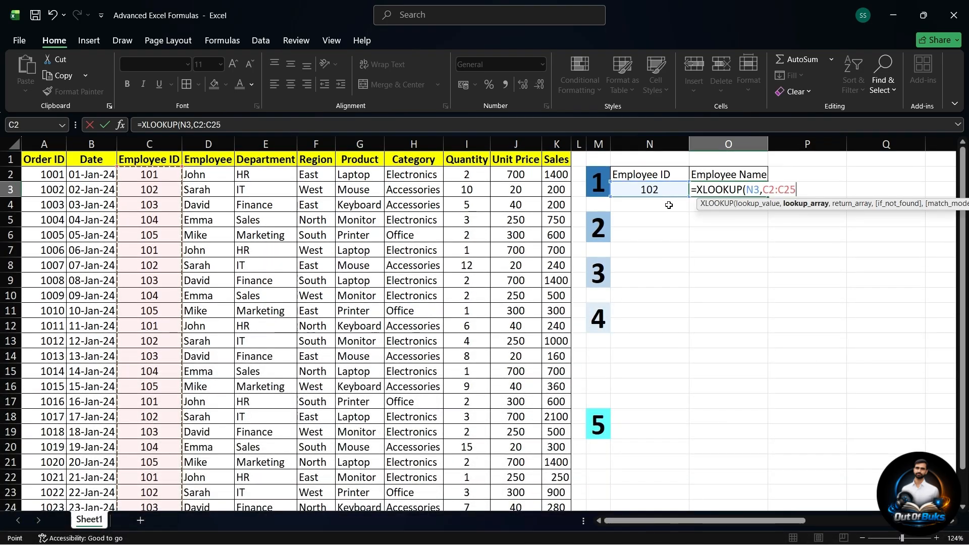
Step: Complete the XLOOKUP formula with D2:D25 as the return array and "Not Found" as the if-not-found text
text(,)
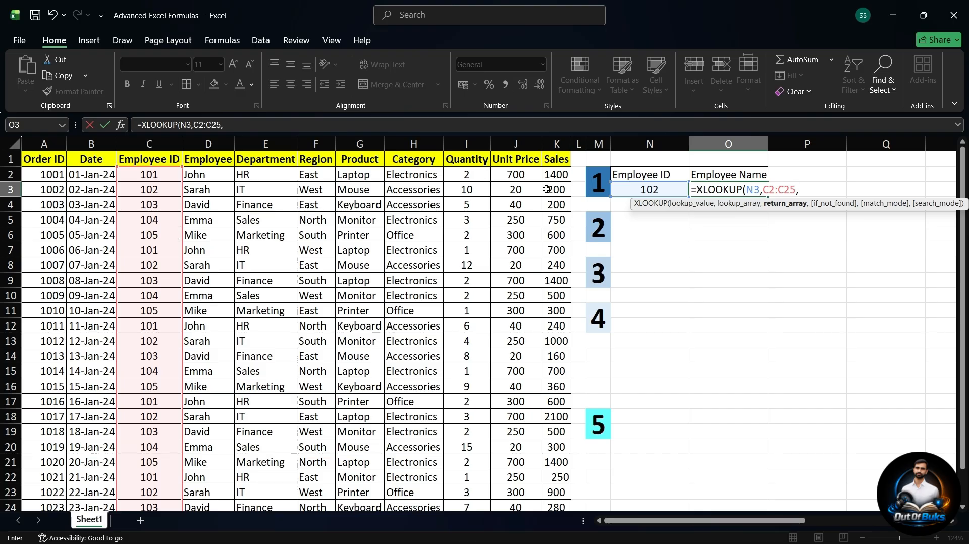
click(216, 175)
key(ctrl+shift+Down)
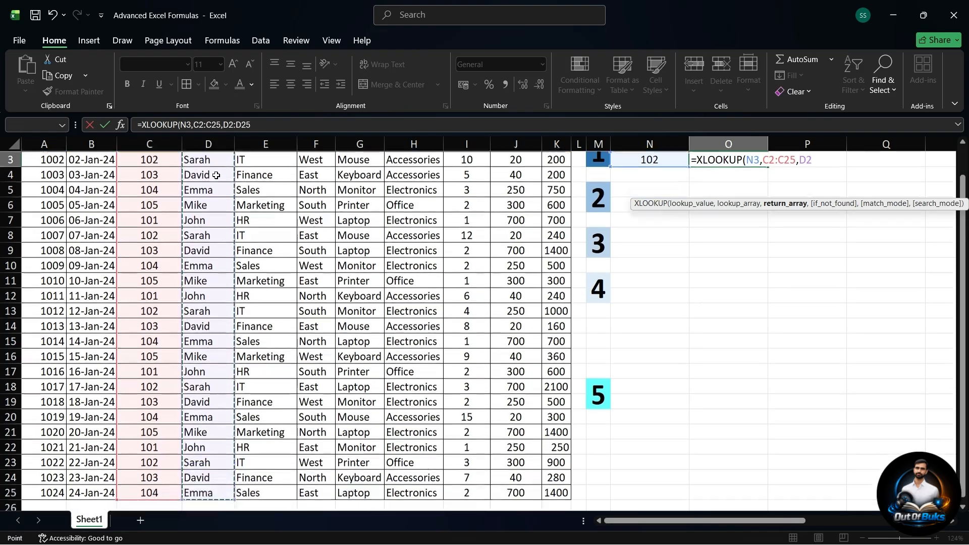
scroll(265, 220, up, 2)
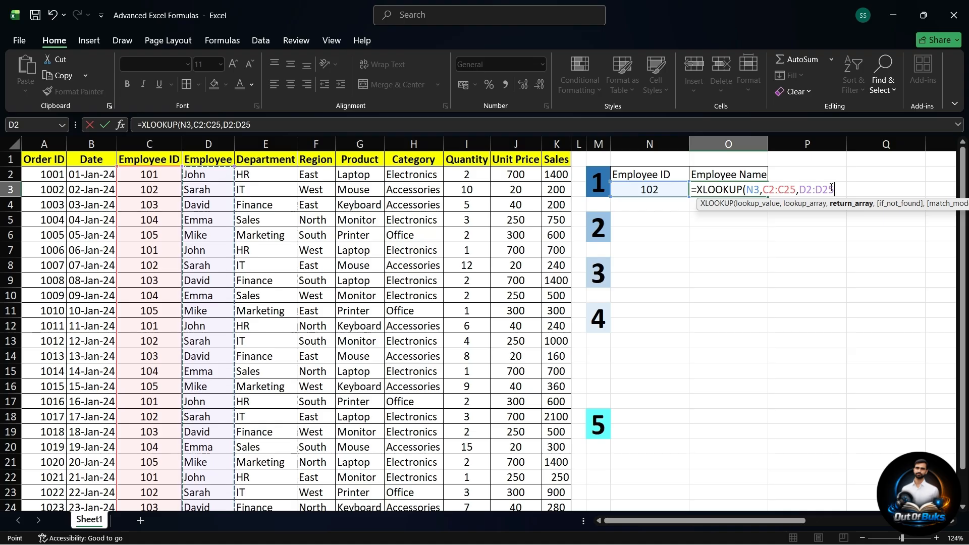
text(,)
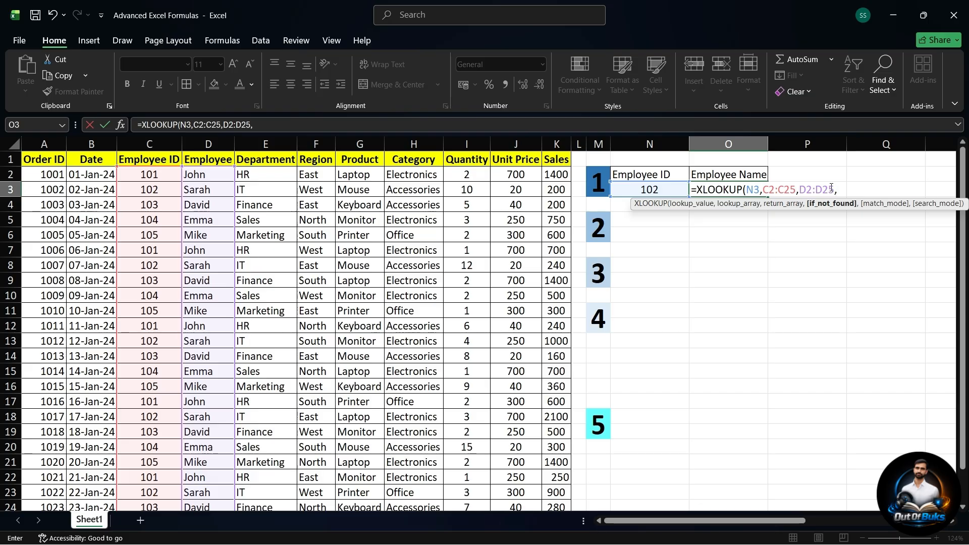
text("Not Foun)
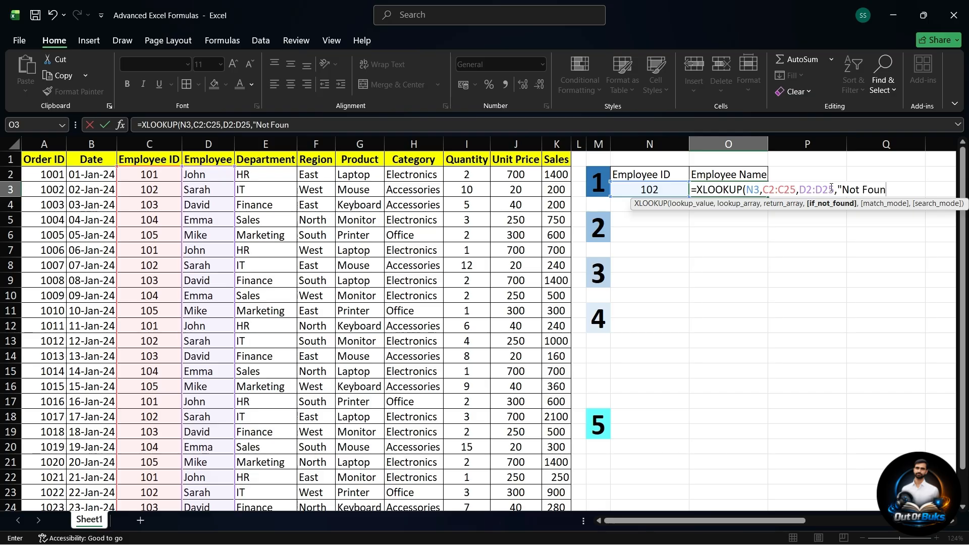
text(d"))
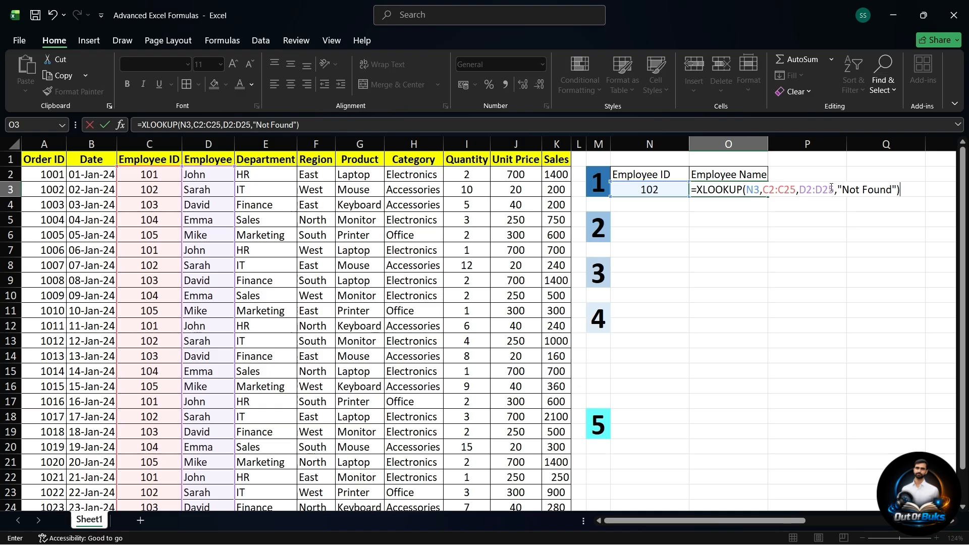
key(Return)
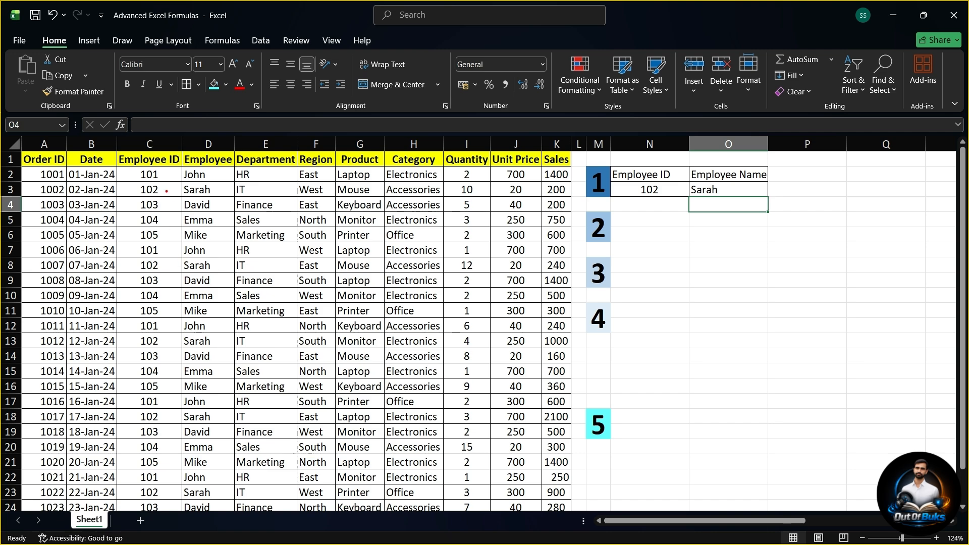
mouse_move(166, 190)
mouse_down()
mouse_move(170, 207)
mouse_move(234, 208)
mouse_up()
key(Escape)
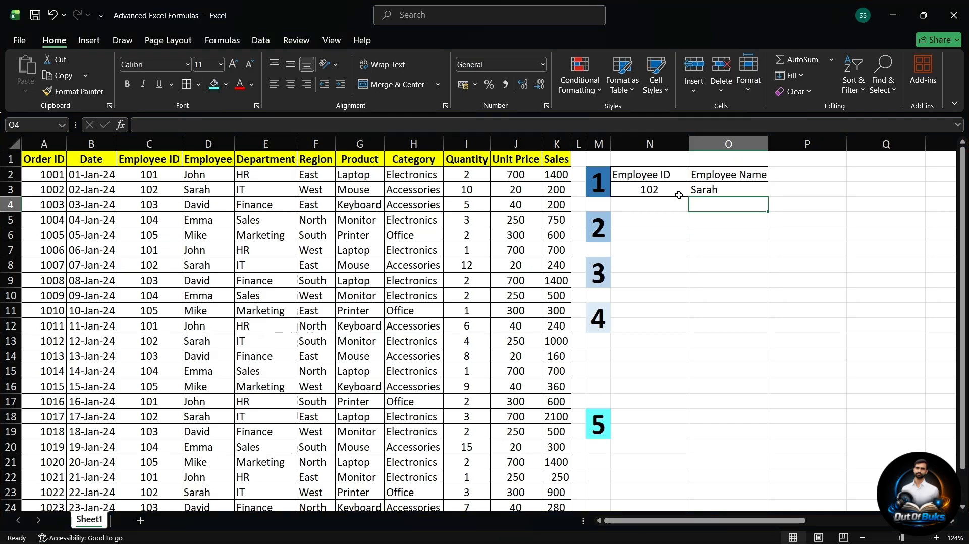
Step: Set the Employee ID lookup value in N3 to 101
click(670, 191)
double_click(670, 192)
text(101)
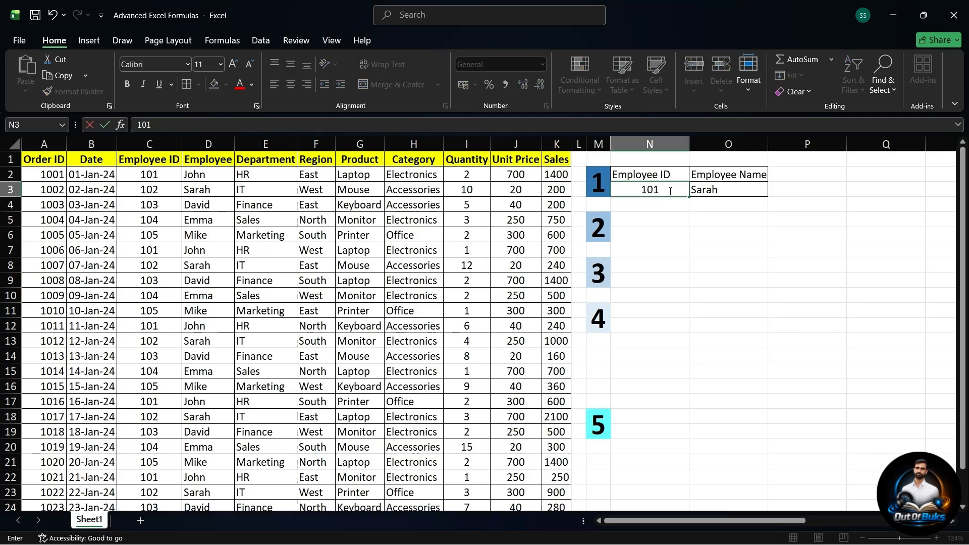
key(Return)
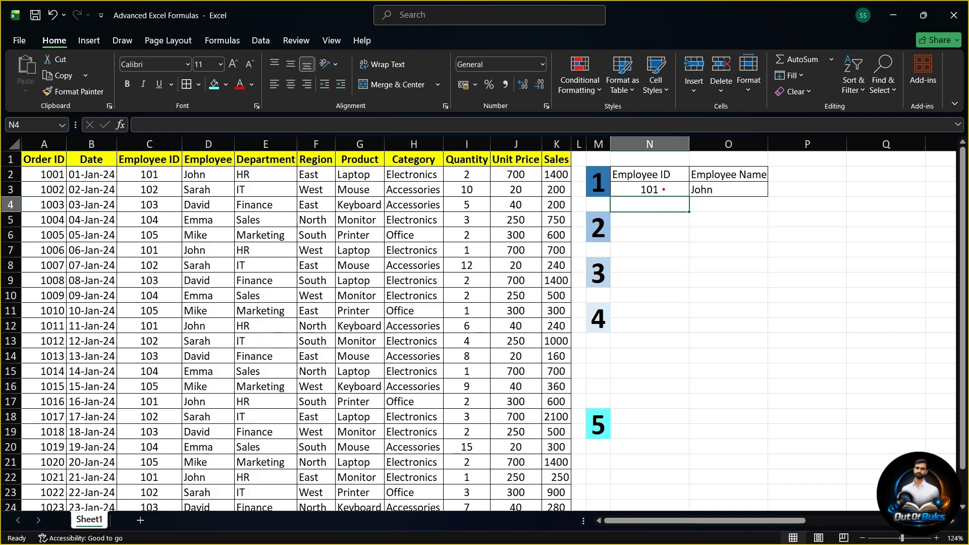
drag(663, 190, 705, 313)
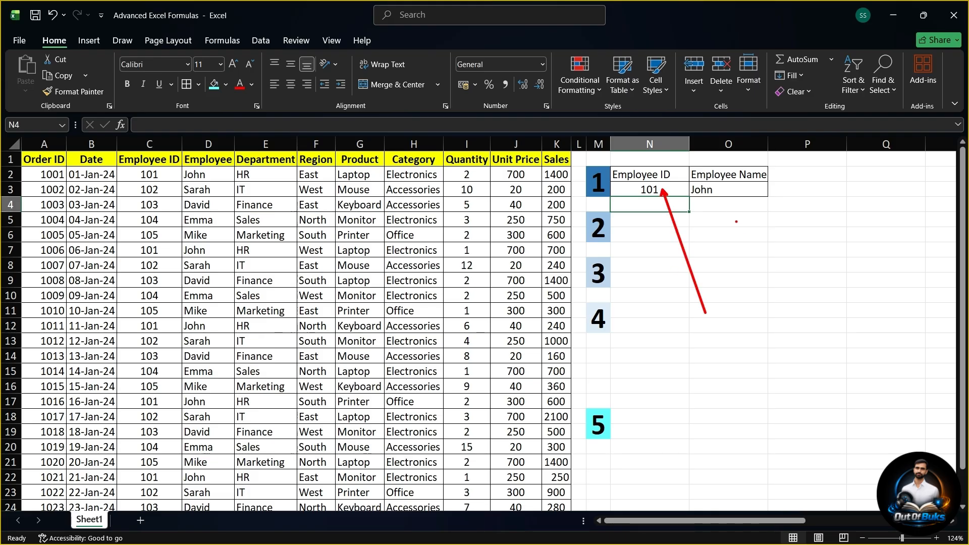
drag(725, 190, 781, 300)
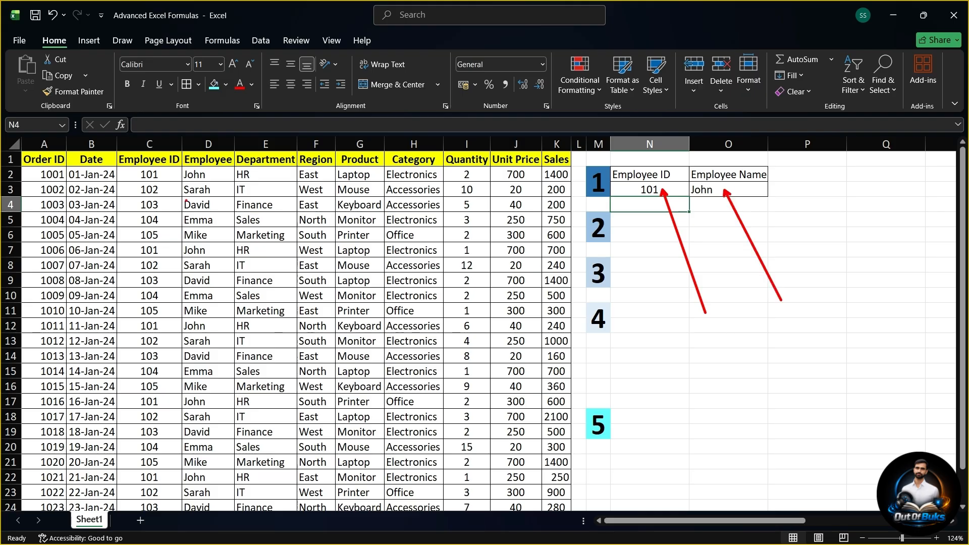
drag(216, 175, 630, 176)
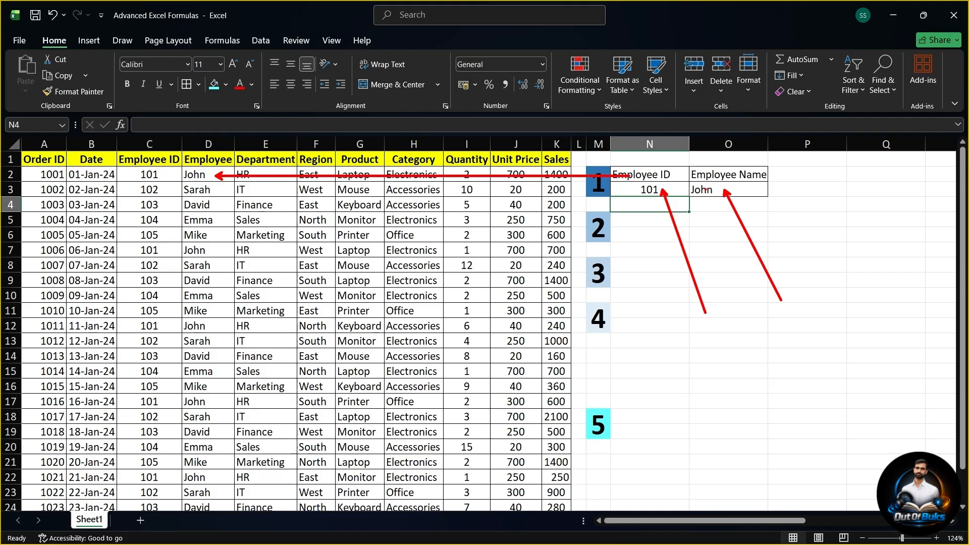
Step: Add the heading Department in cell O5 and apply borders to cells O5:O6
click(638, 216)
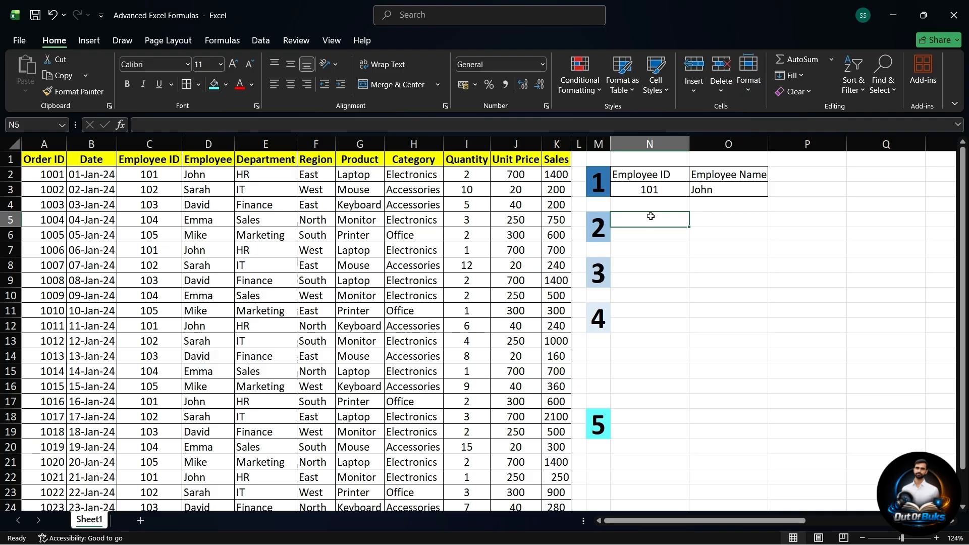
click(712, 214)
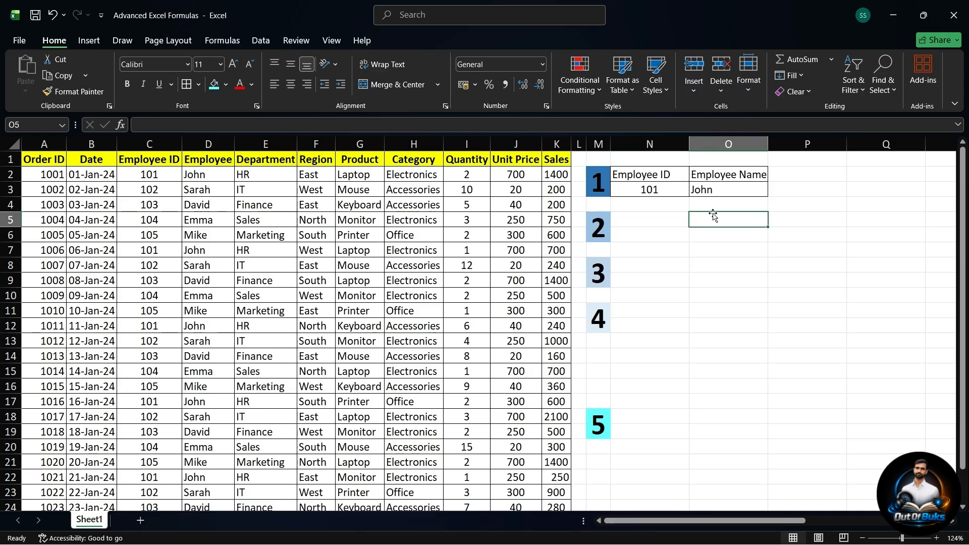
click(652, 190)
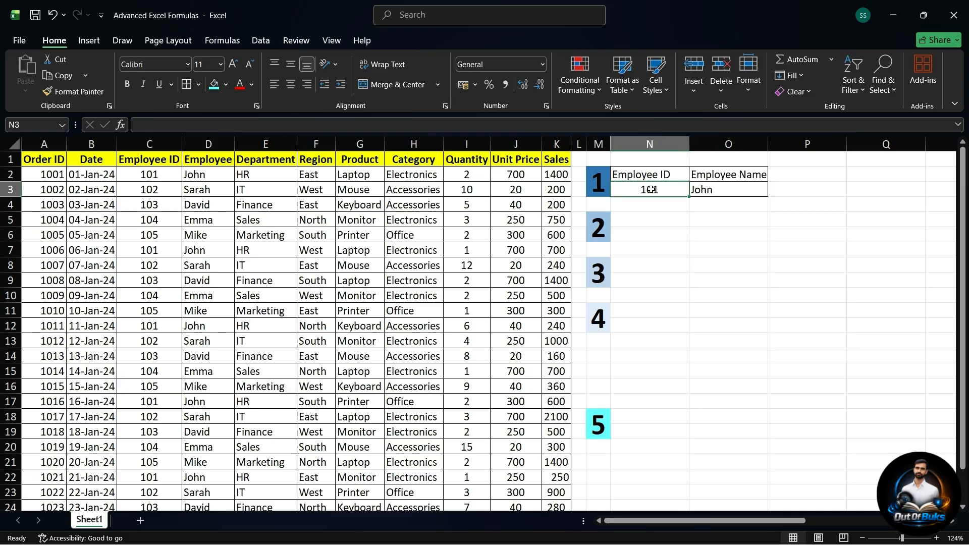
click(696, 222)
text(Department)
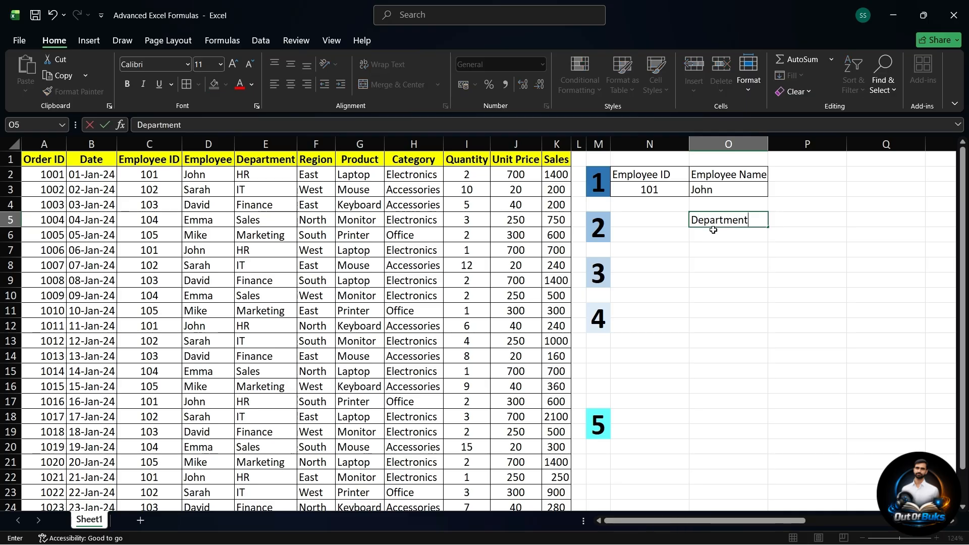
key(Return)
drag(711, 221, 713, 235)
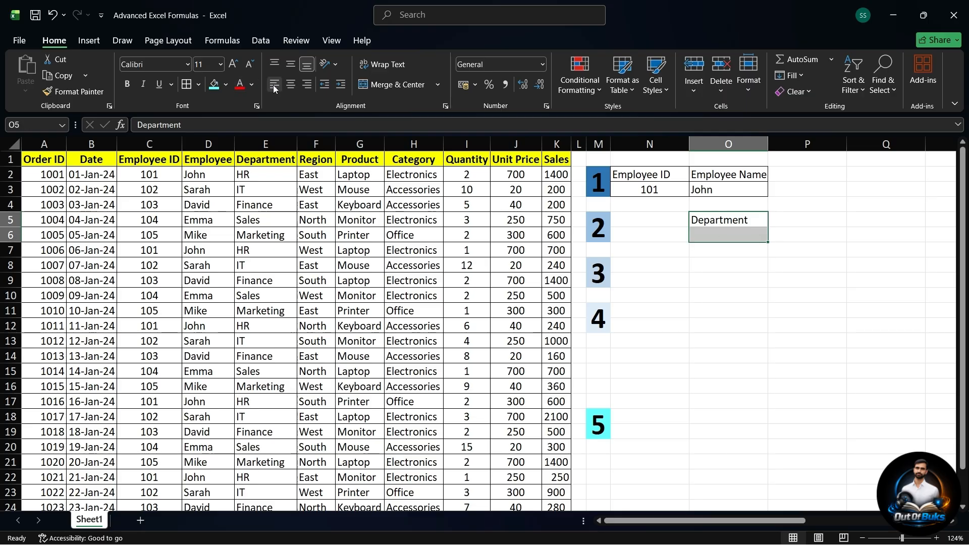
click(192, 86)
Step: Begin an INDEX formula in O6 with the Department values E2:E25 as the array
click(711, 232)
text(=)
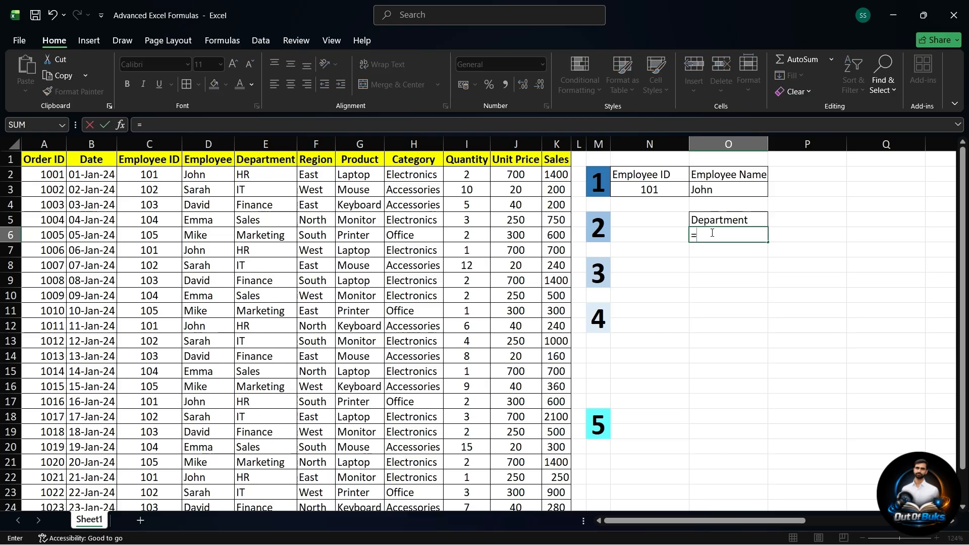
text(inde)
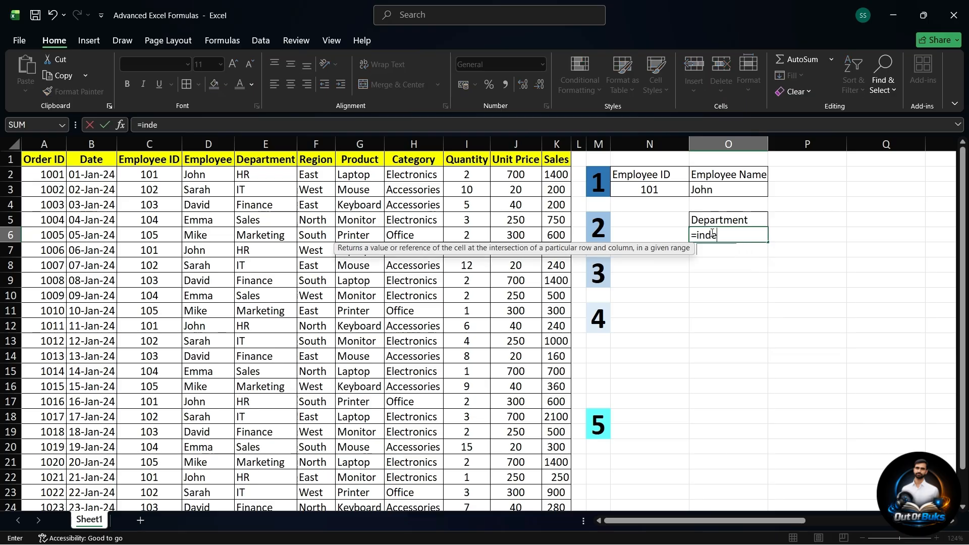
double_click(722, 251)
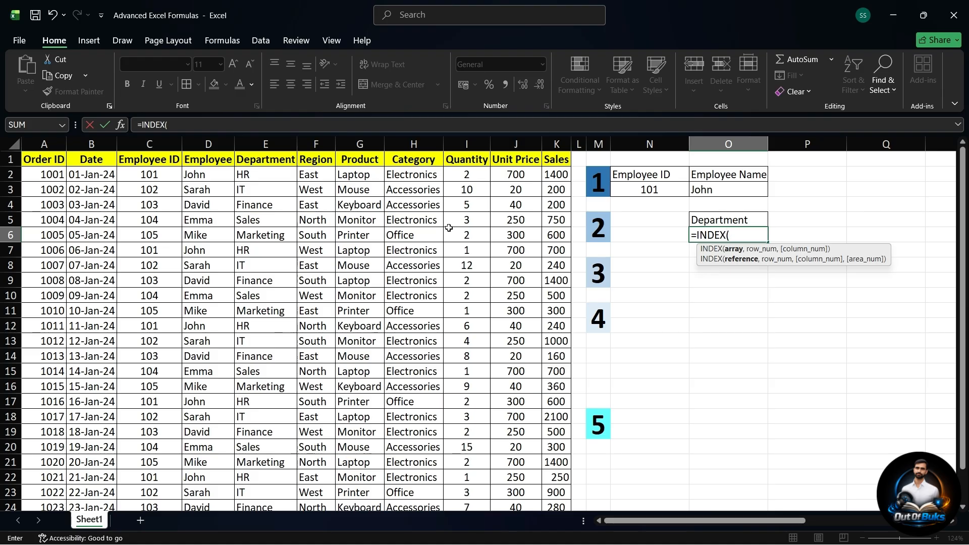
click(268, 174)
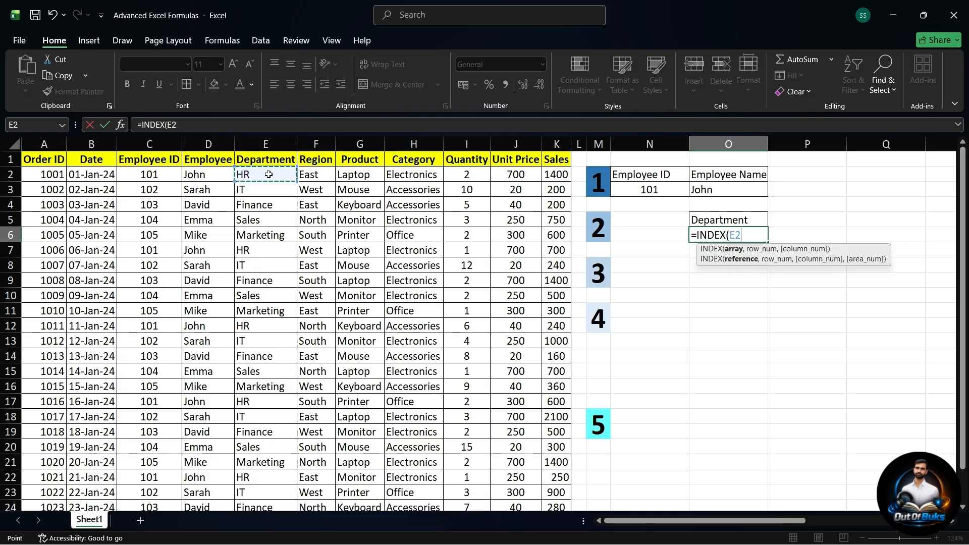
key(ctrl+shift+Down)
scroll(279, 222, up, 1)
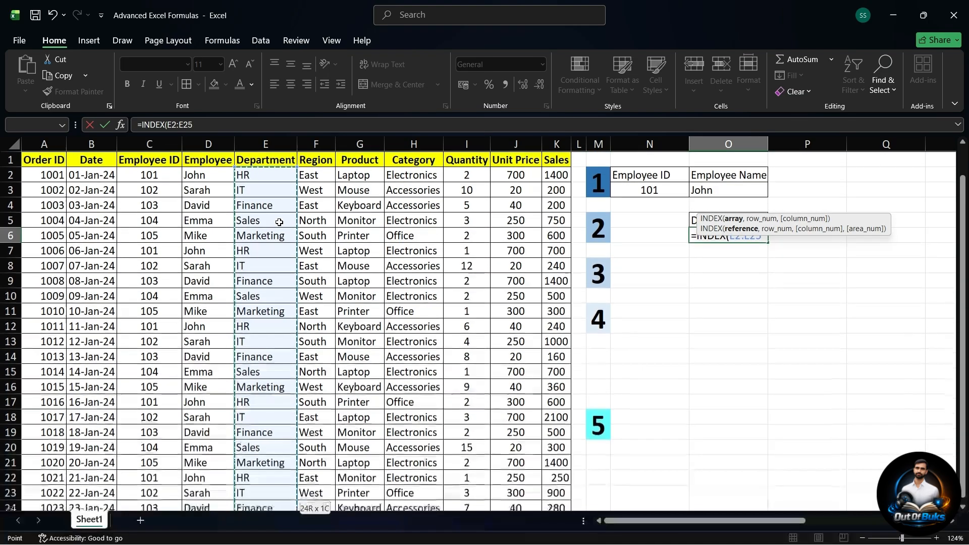
scroll(265, 300, down, 1)
scroll(264, 299, up, 1)
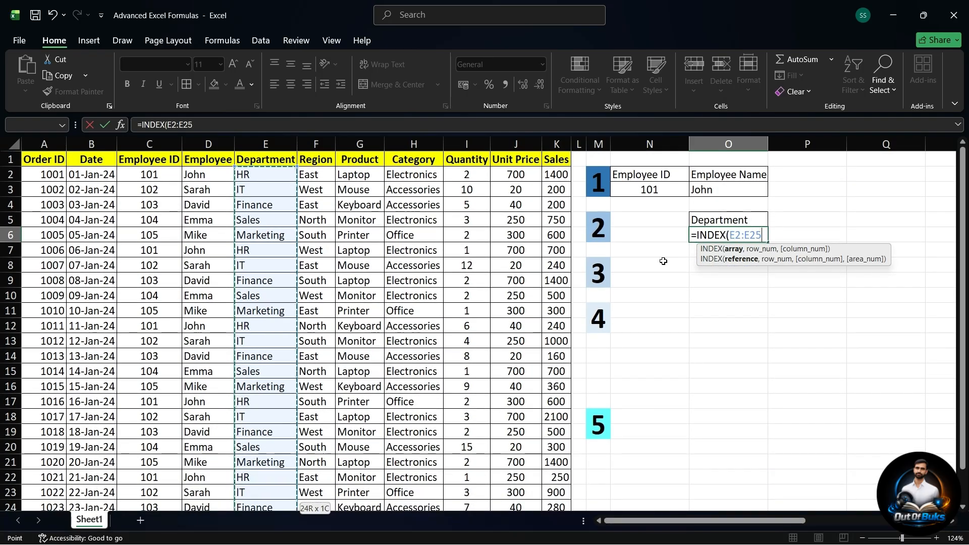
text(,)
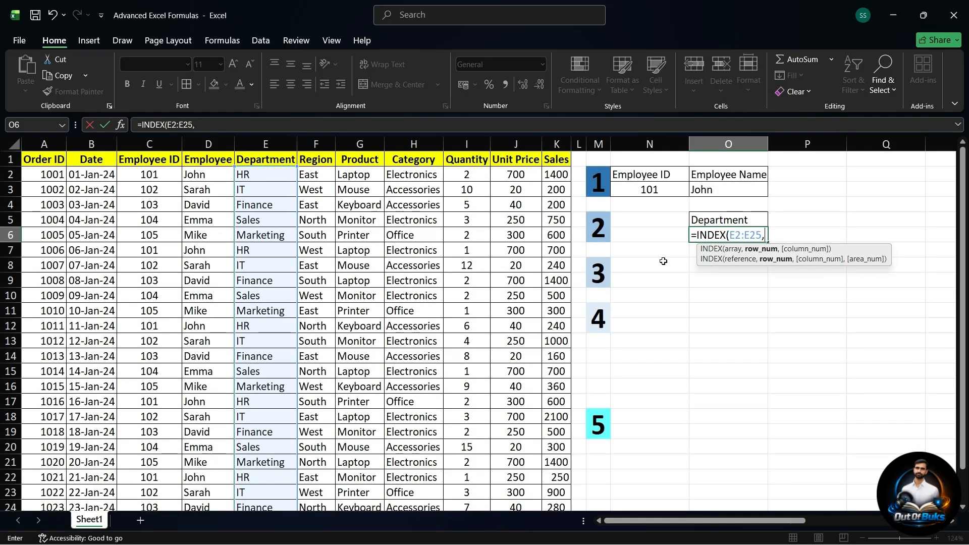
text(Match)
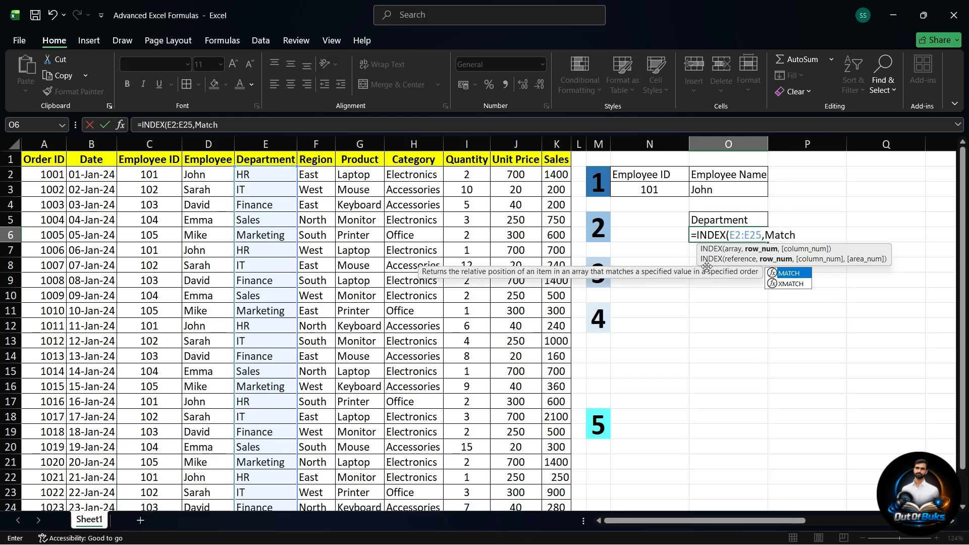
Step: Nest a MATCH function as the INDEX row number, with N3 as its lookup value
double_click(799, 273)
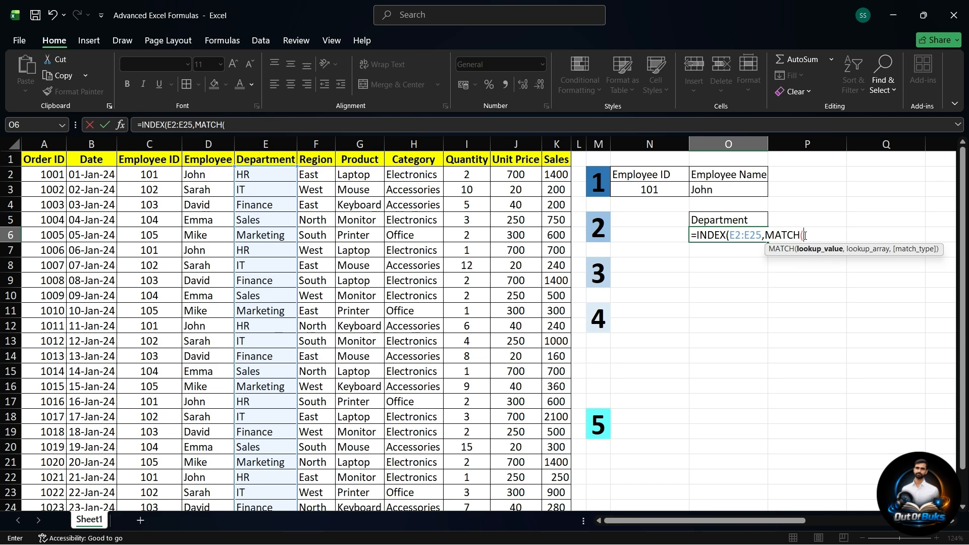
click(668, 190)
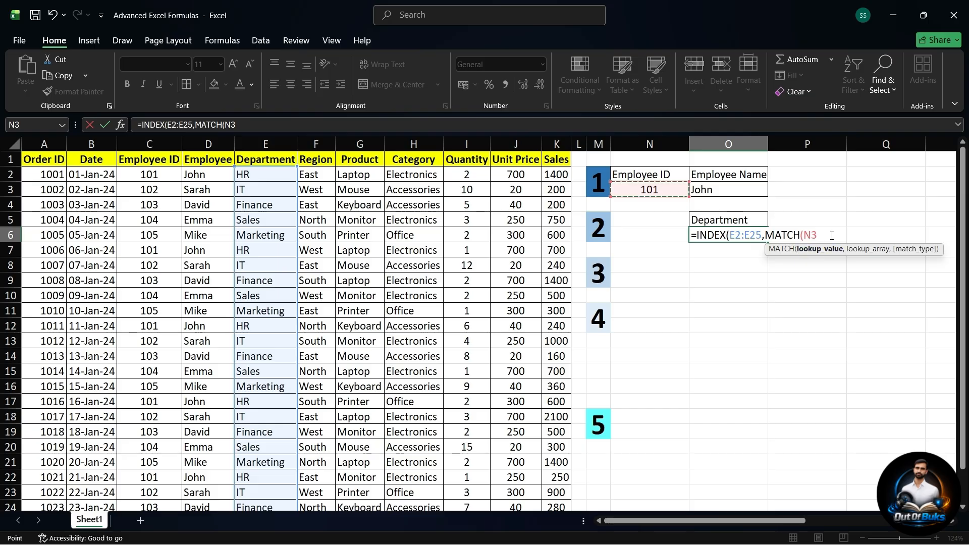
text(,)
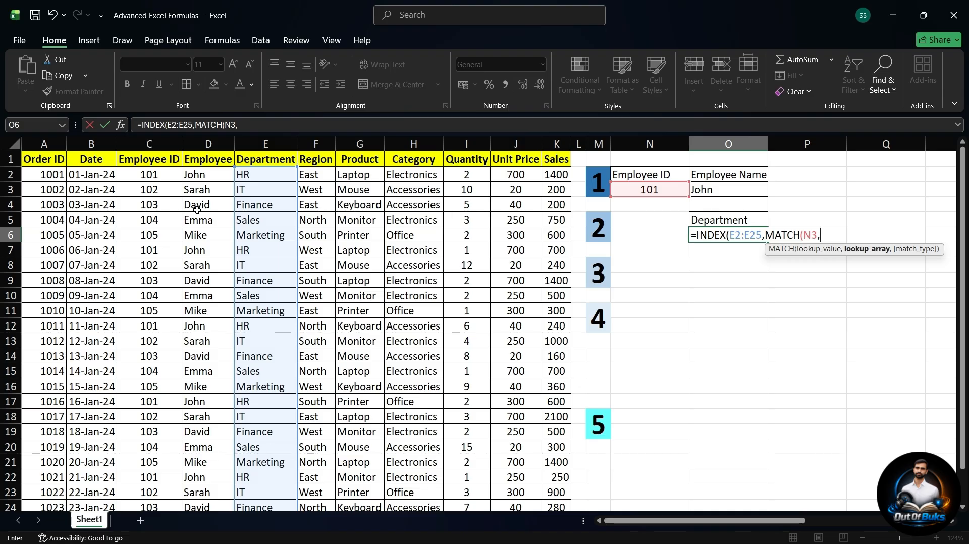
Step: Complete the INDEX and MATCH formula with C2:C25 as the lookup array and match type 0 for an exact match
click(164, 175)
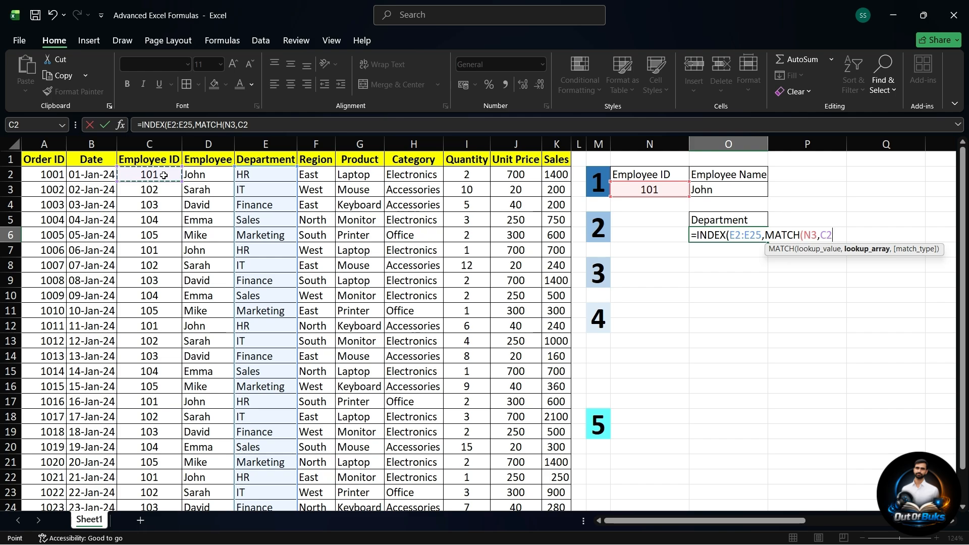
key(ctrl+shift+Down)
scroll(165, 213, up, 1)
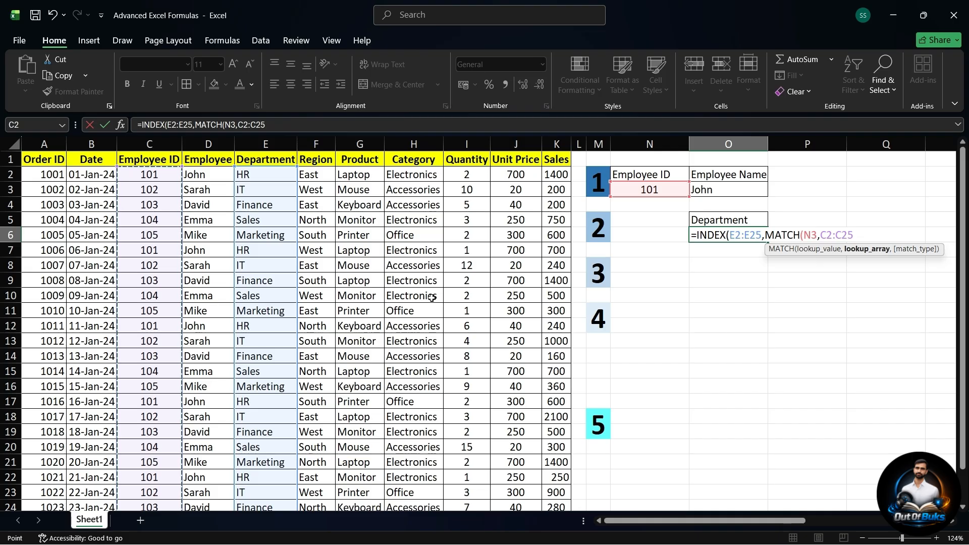
text(,)
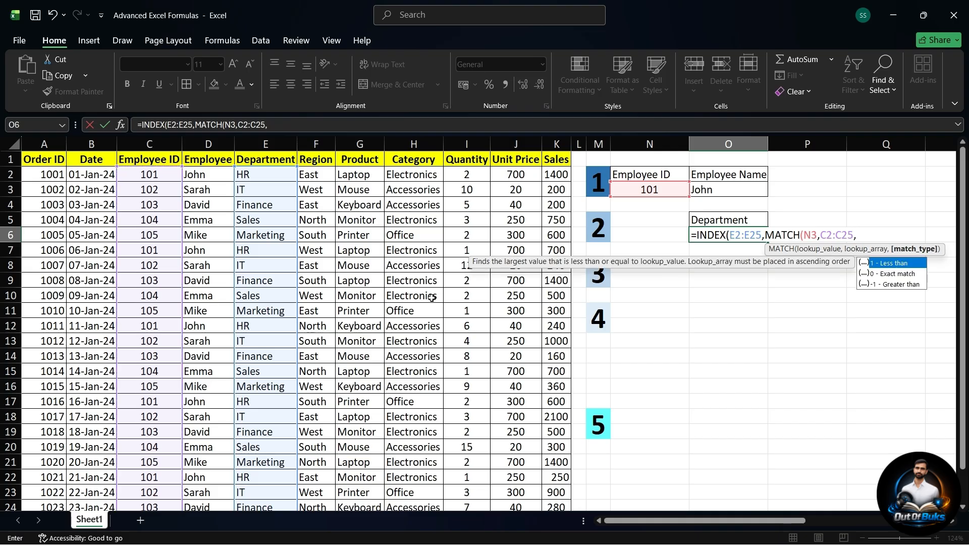
text(0)
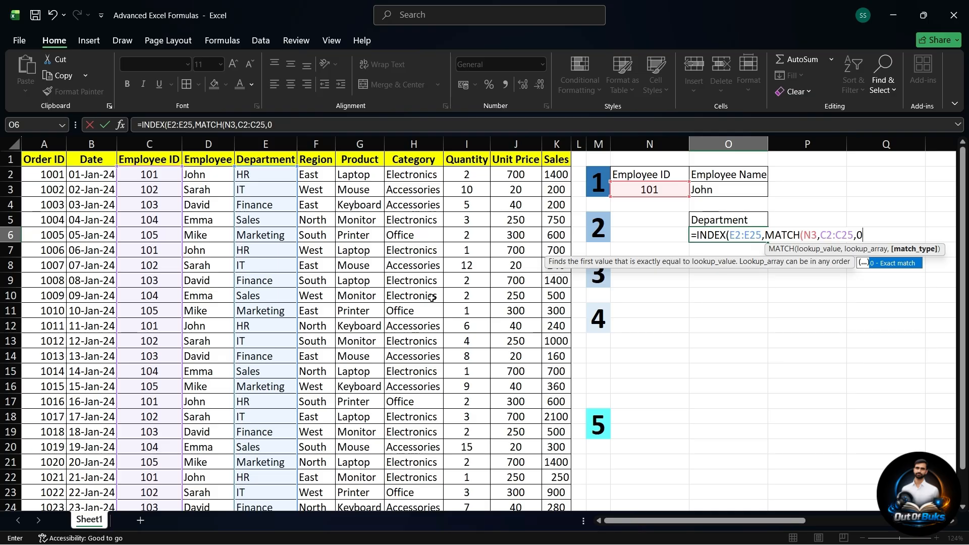
text()))
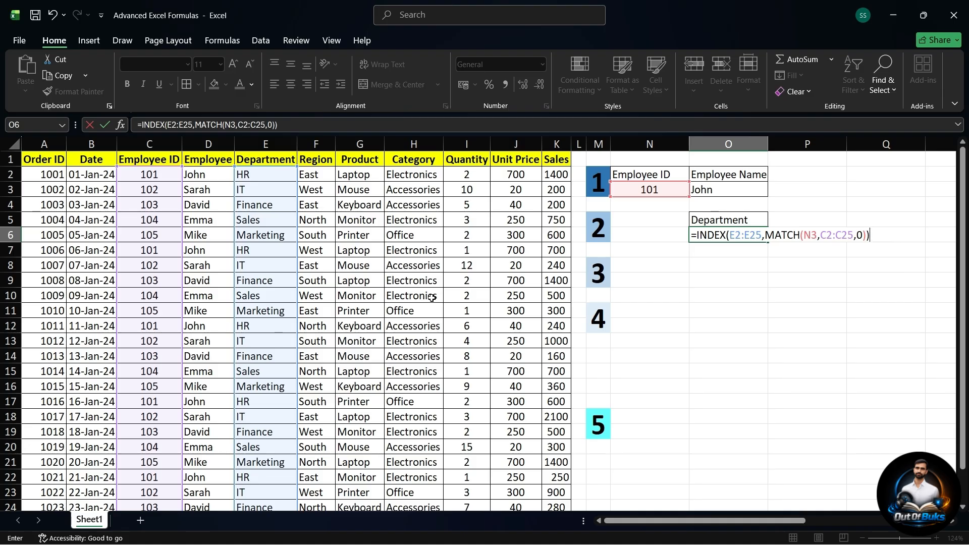
key(Return)
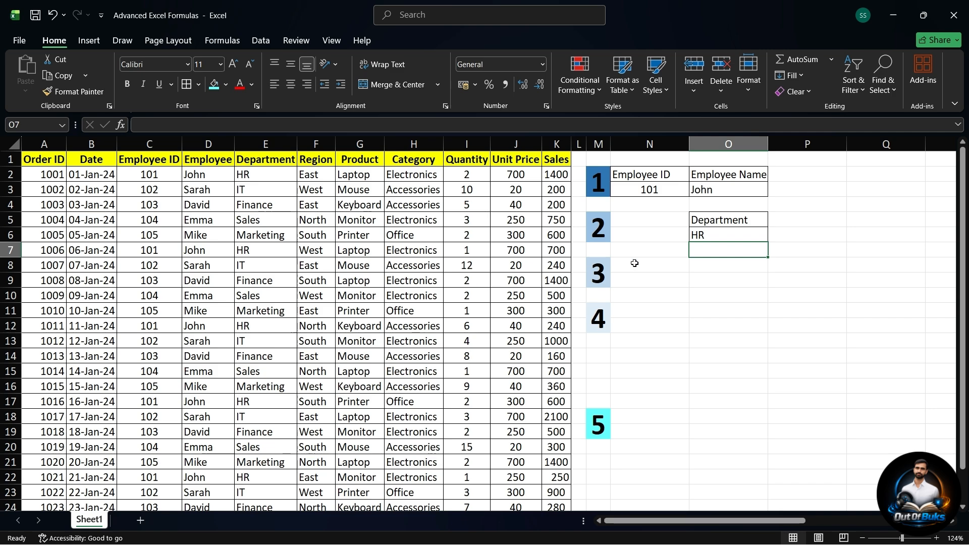
Step: Set the Employee ID lookup value in N3 to 105
click(658, 190)
text(10)
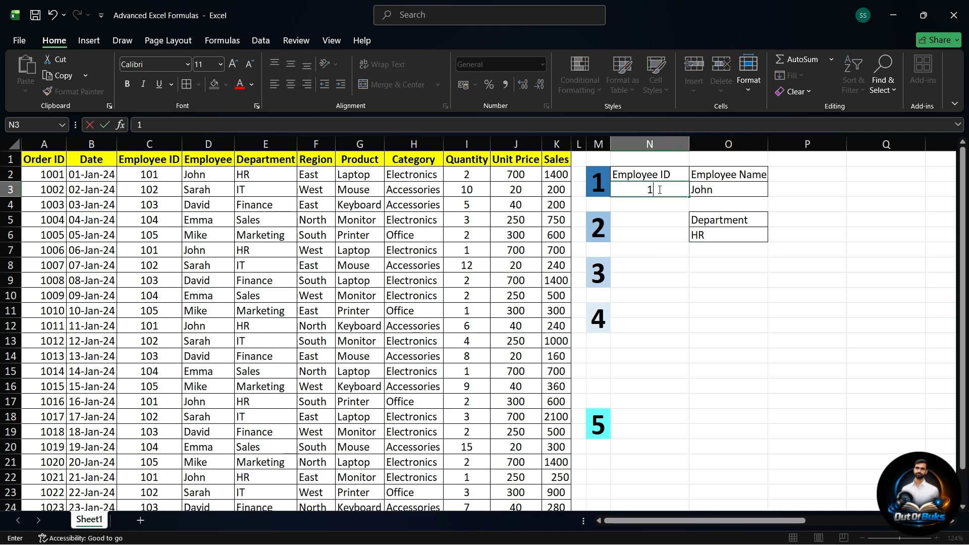
text(5)
key(Return)
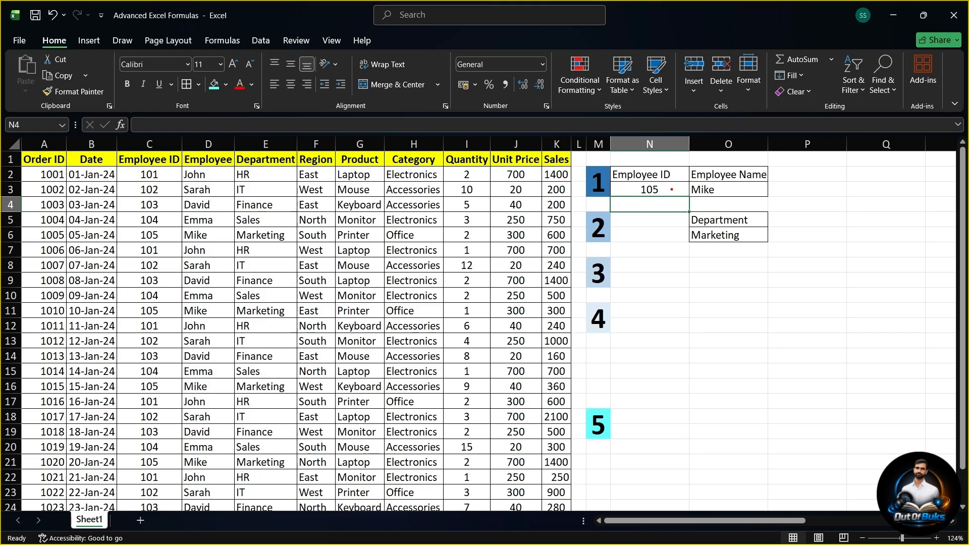
drag(671, 200, 670, 313)
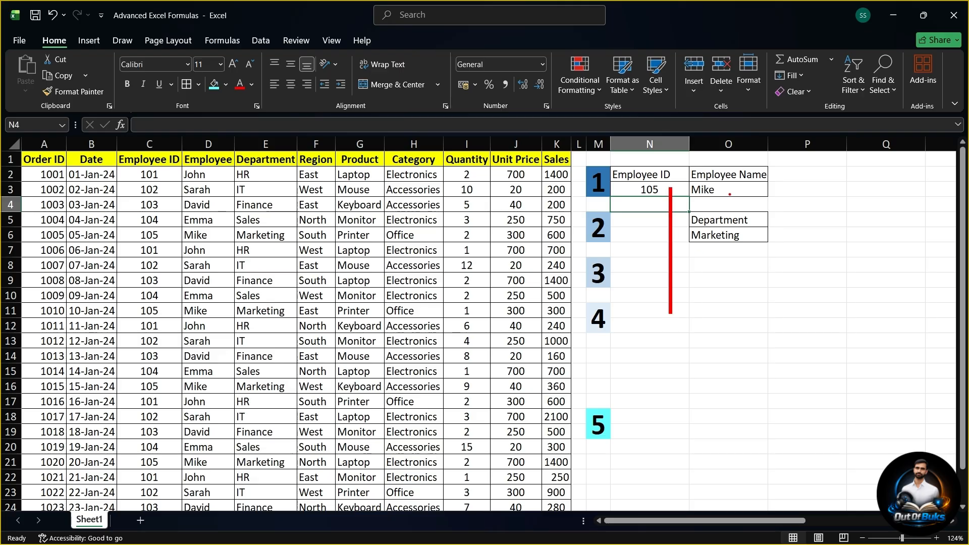
drag(728, 190, 872, 270)
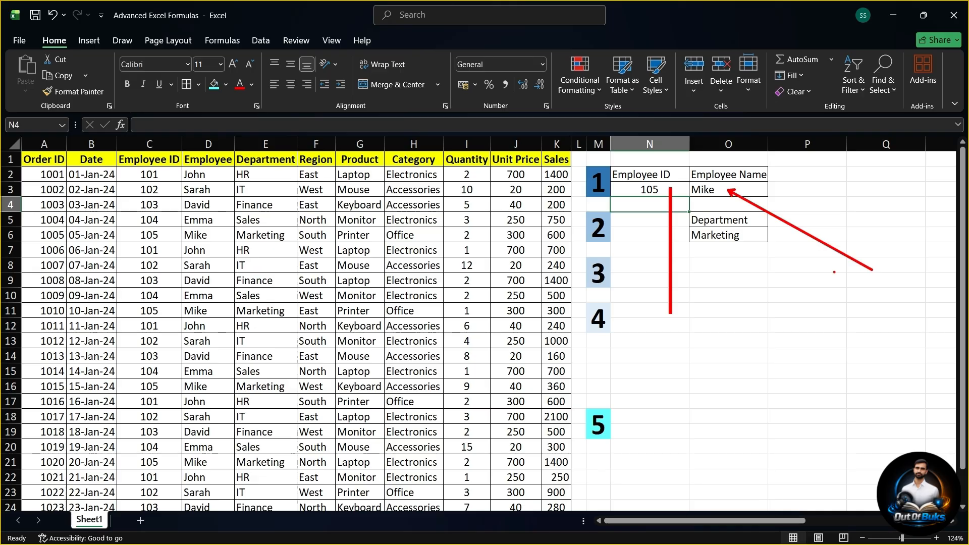
drag(751, 236, 837, 306)
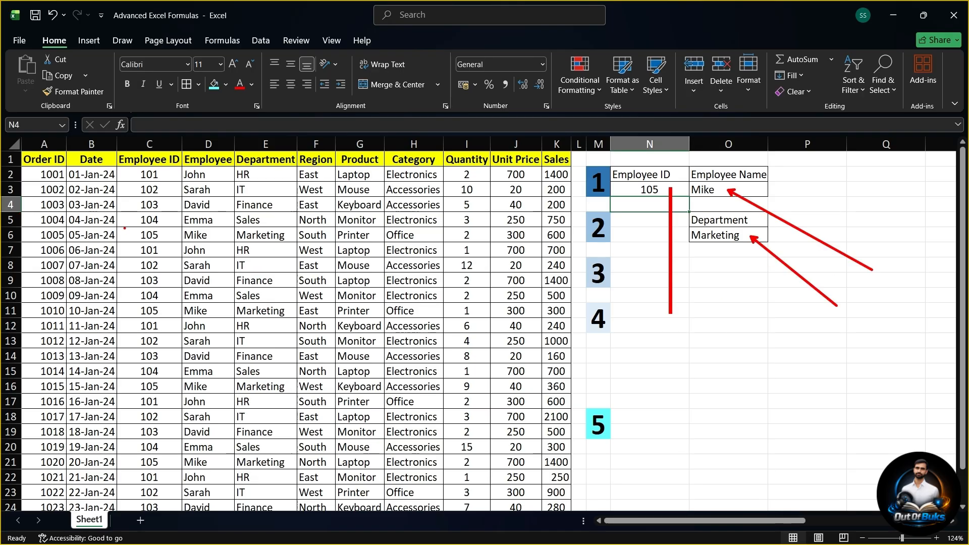
mouse_move(124, 228)
mouse_down()
mouse_move(179, 247)
mouse_move(292, 249)
mouse_up()
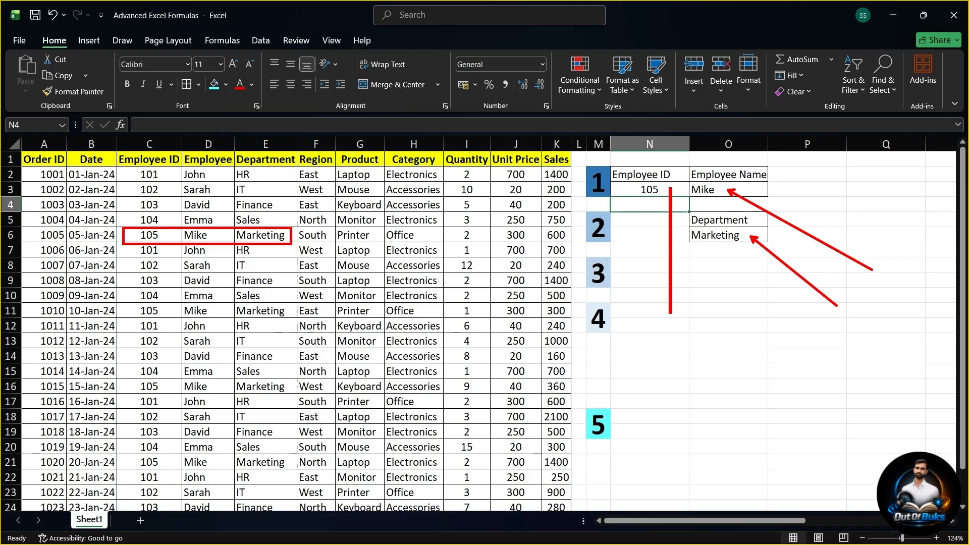
drag(169, 239, 223, 346)
mouse_move(780, 177)
mouse_down()
mouse_move(726, 166)
mouse_move(671, 293)
mouse_move(767, 176)
mouse_up()
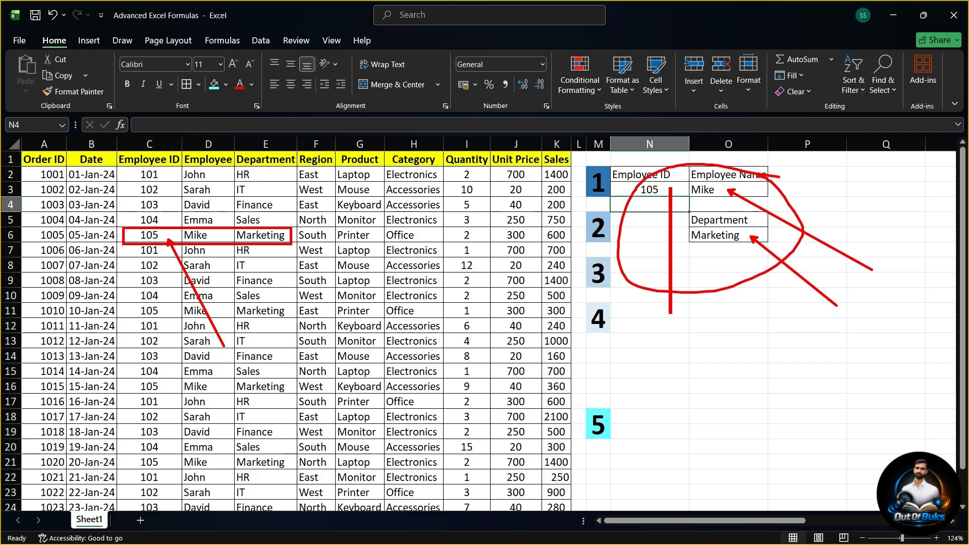
key(Escape)
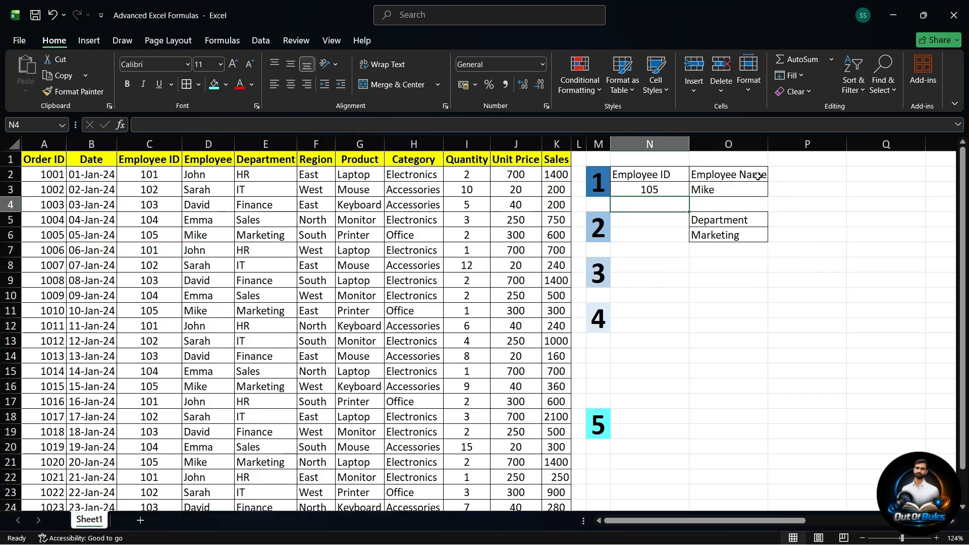
Step: Enter a heading in N8 for the total sales by the row 2 employee in the East region
click(637, 268)
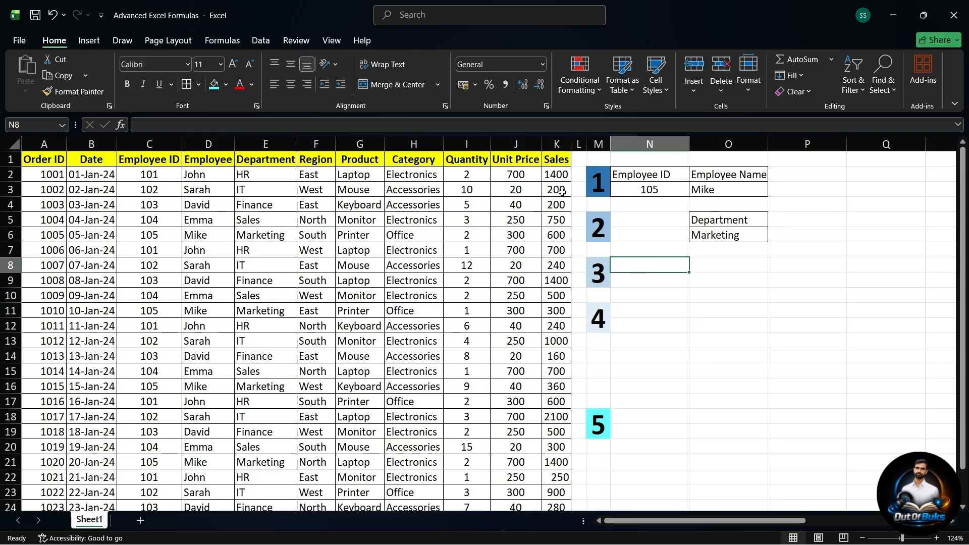
drag(555, 176, 556, 357)
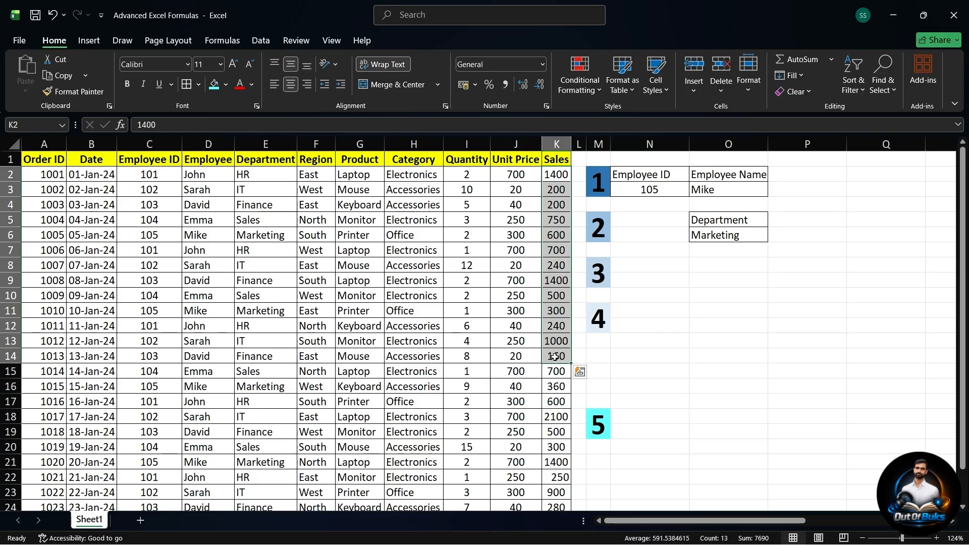
click(656, 266)
text(Total Sale)
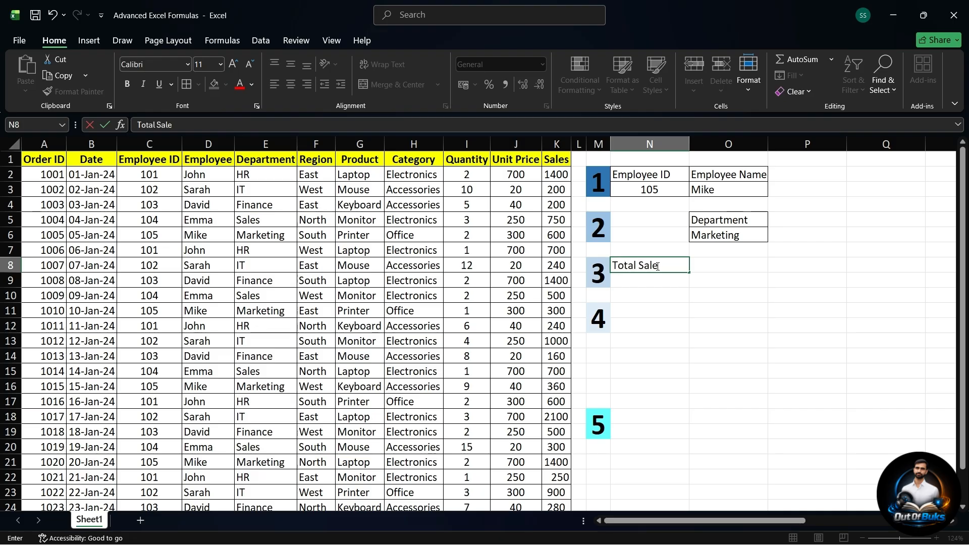
text(s By John In )
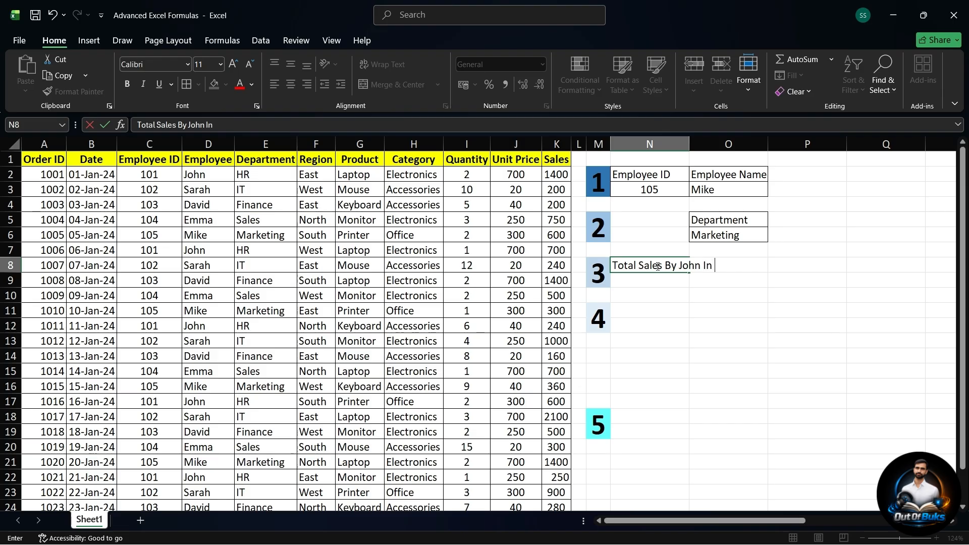
text(East Regio)
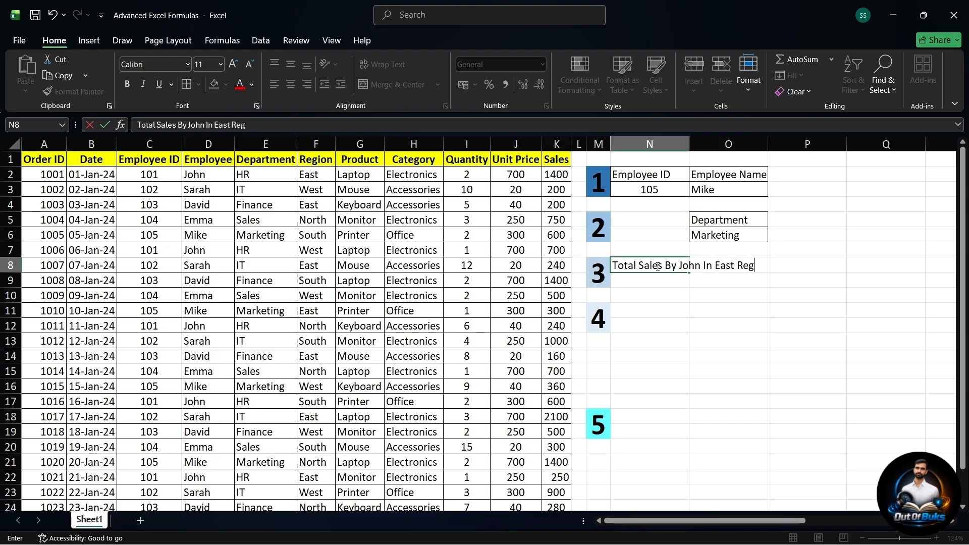
key(Return)
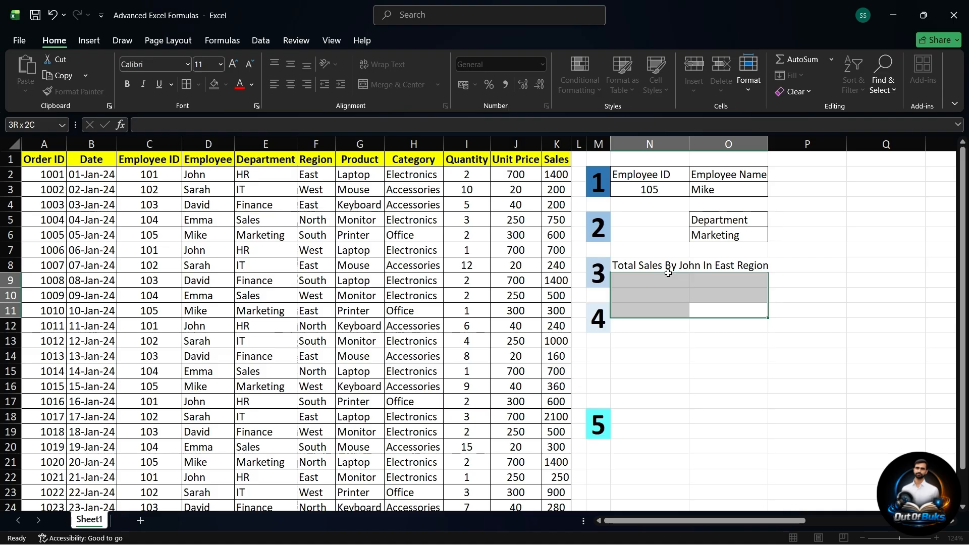
Step: Merge and center N8:O8 for the heading and N9:O9 for the result
click(658, 267)
drag(658, 267, 709, 268)
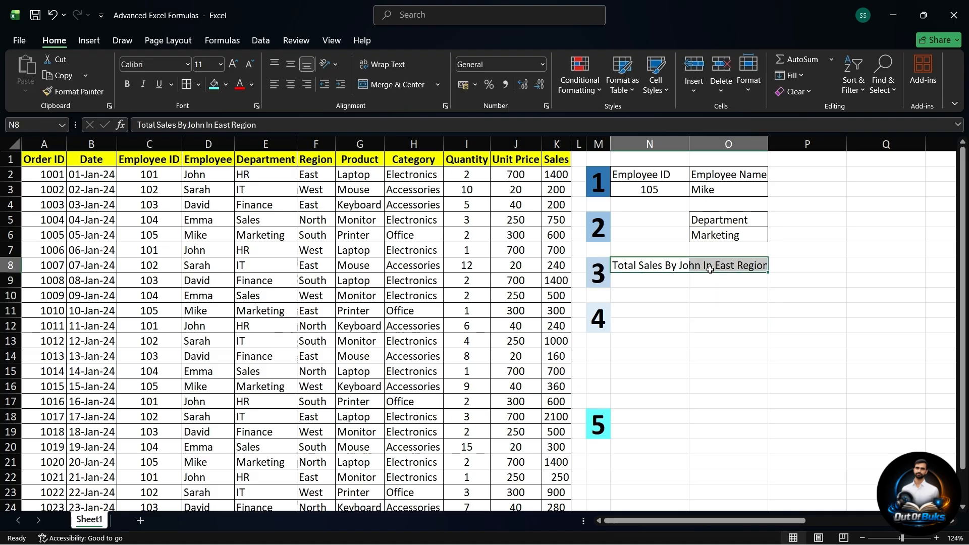
click(369, 85)
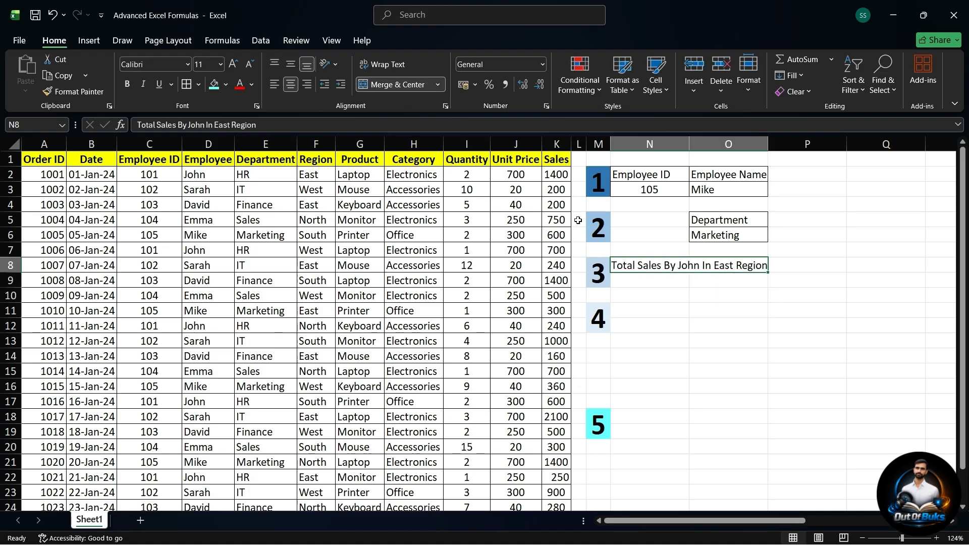
click(312, 186)
click(211, 184)
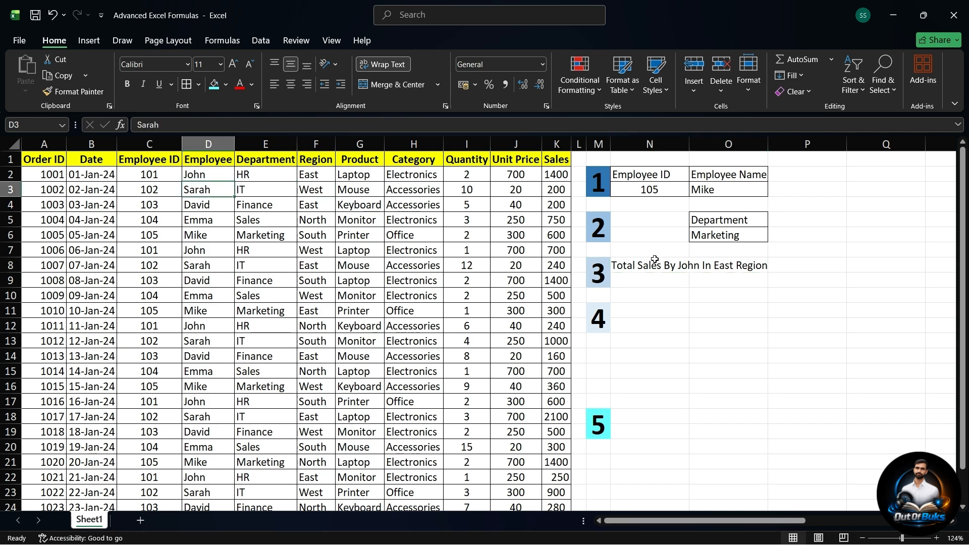
drag(665, 278, 704, 279)
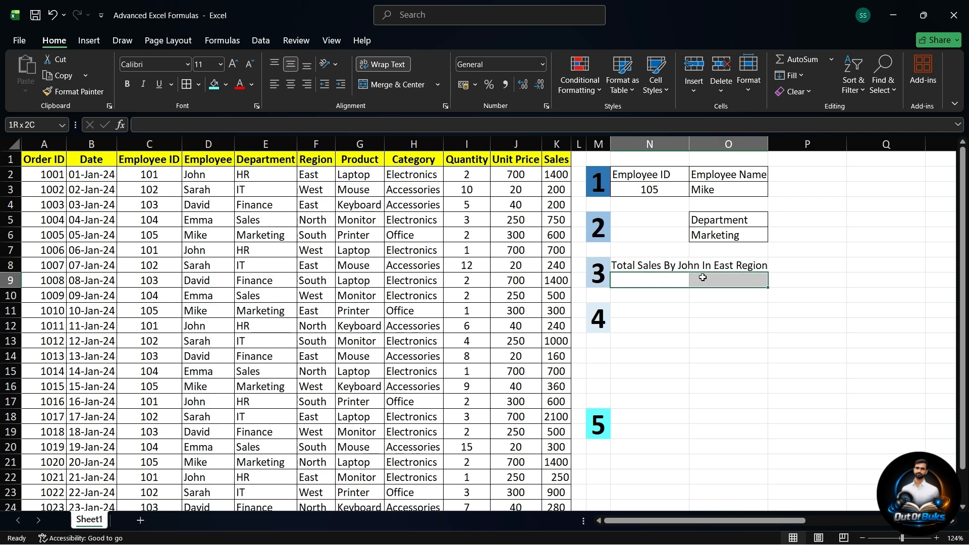
click(393, 86)
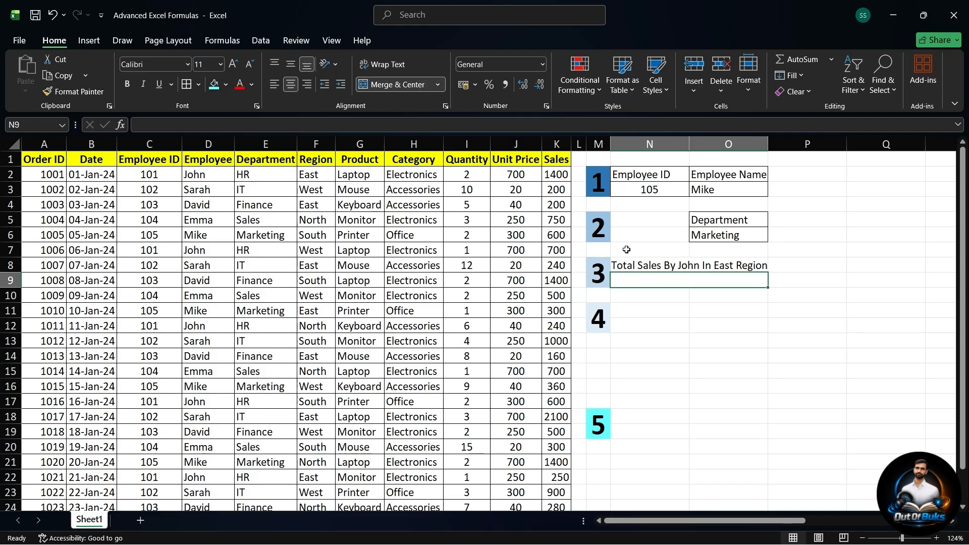
Step: Apply borders to the merged heading and result cells in N8:O9
click(670, 267)
drag(670, 267, 671, 280)
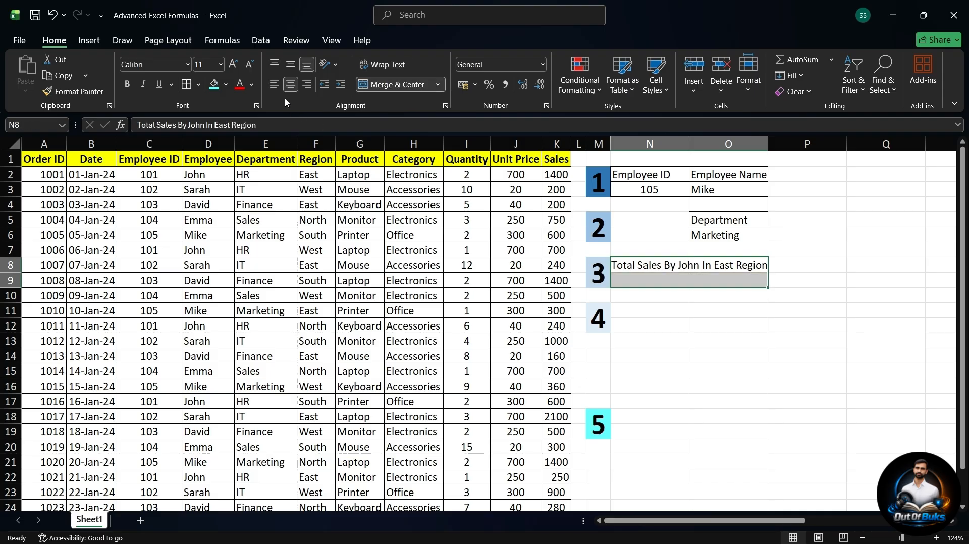
click(187, 85)
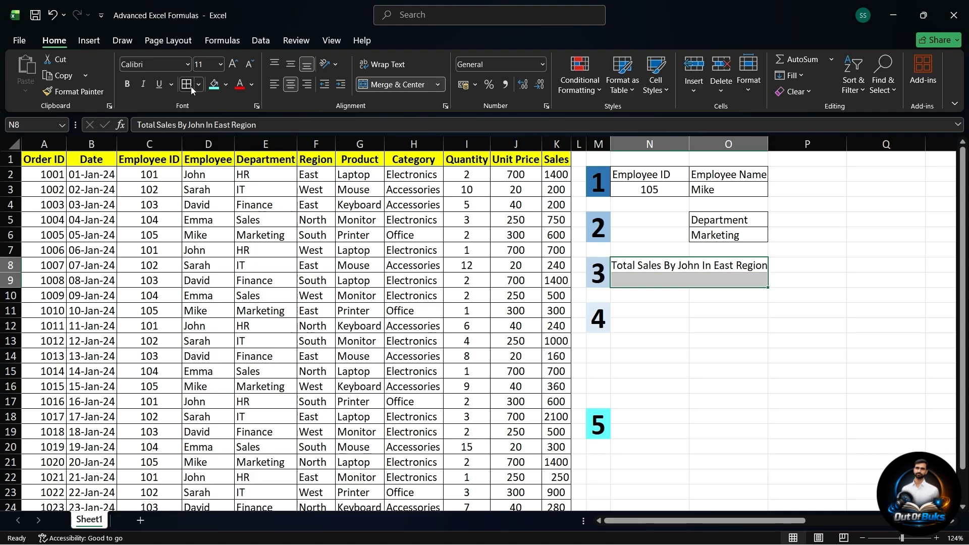
Step: Begin a SUMIFS formula in the merged cell N9
click(675, 283)
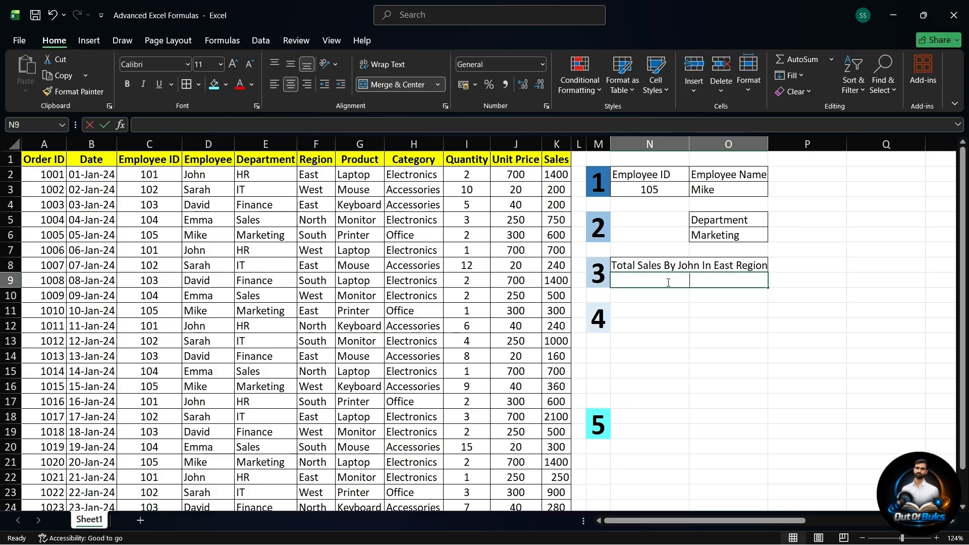
text(=s)
text(umifs)
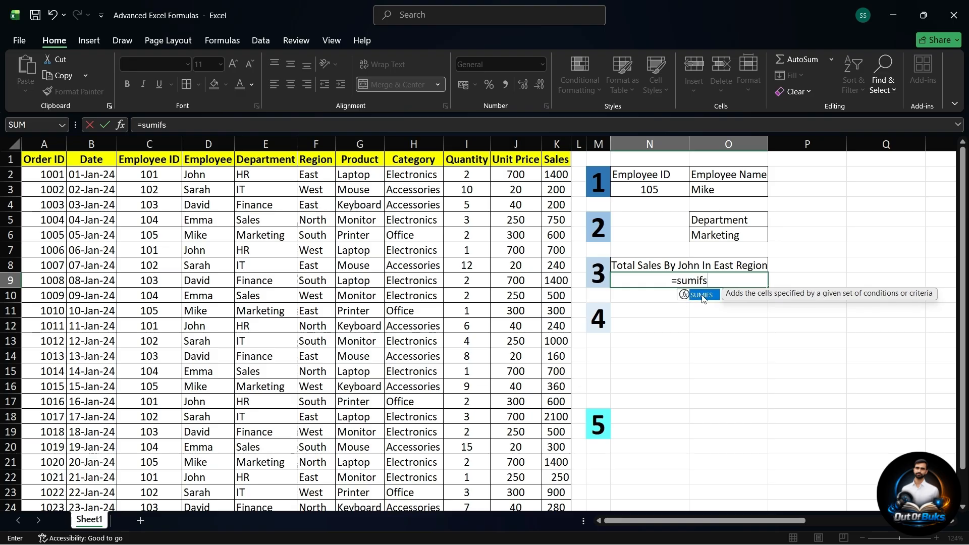
double_click(701, 296)
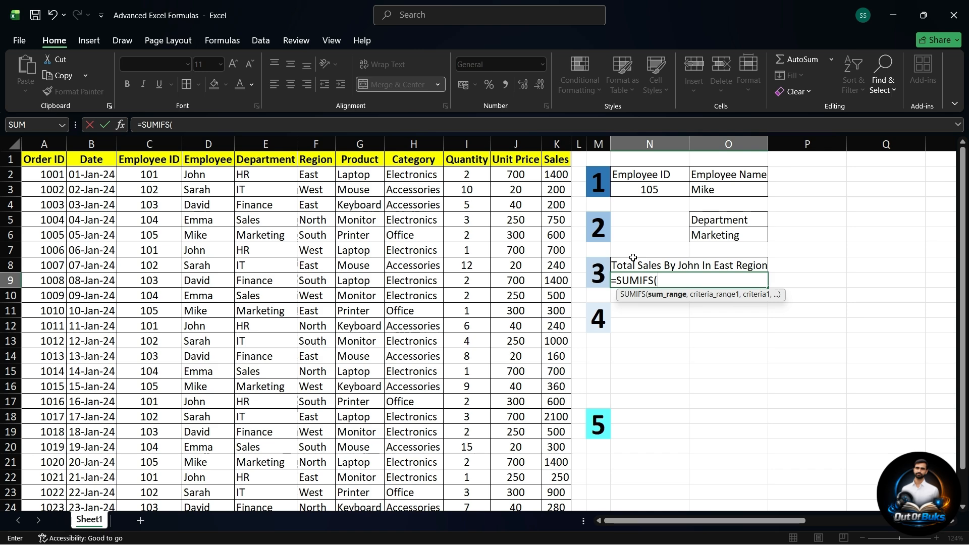
key(ctrl+2)
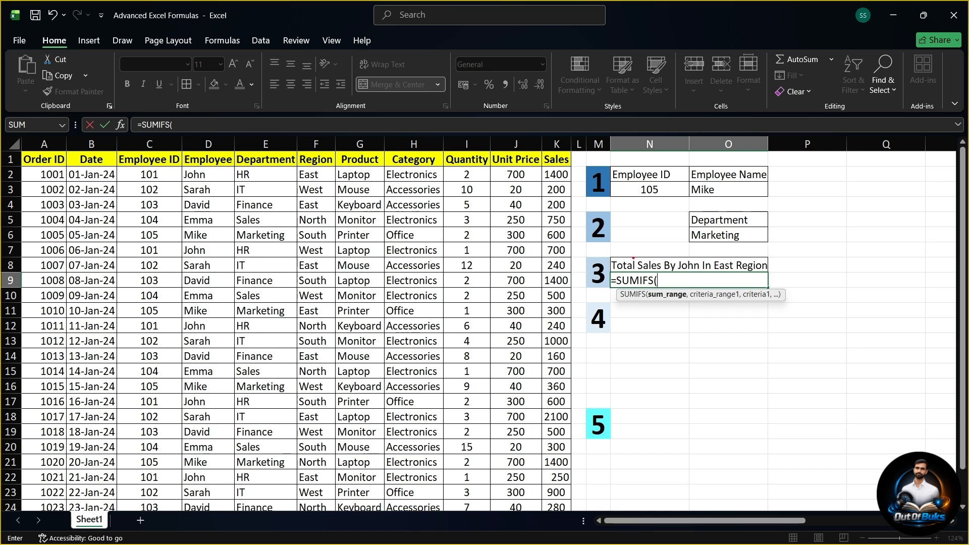
drag(634, 258, 654, 218)
drag(694, 260, 726, 213)
drag(730, 258, 780, 220)
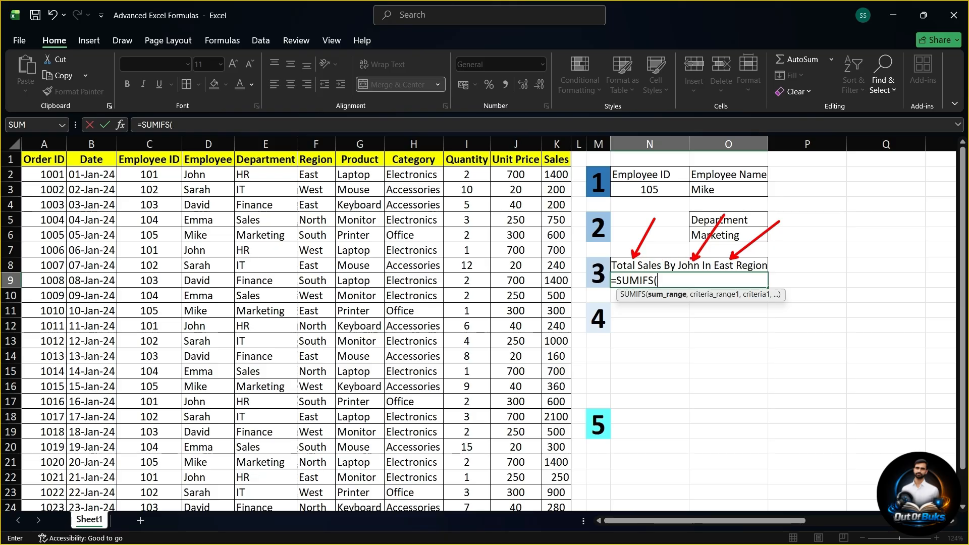
key(Escape)
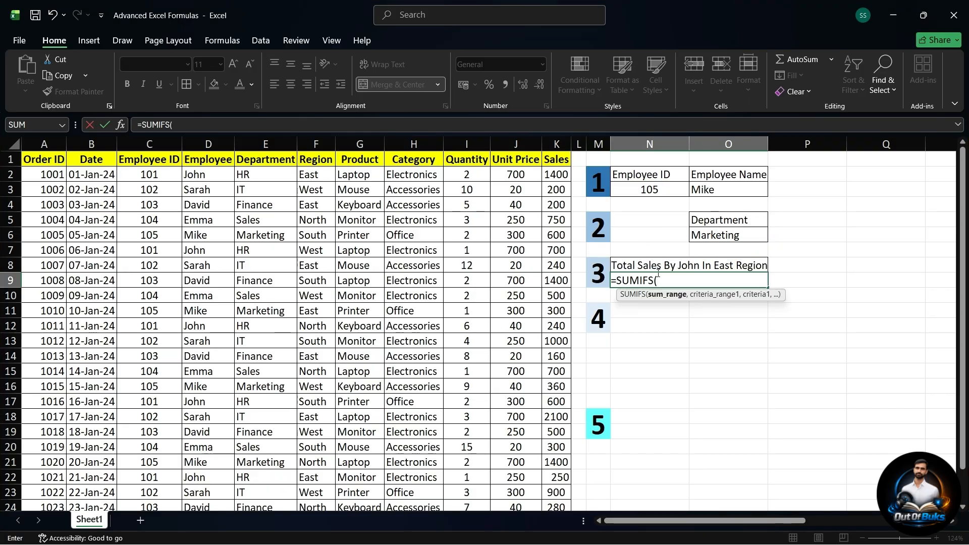
Step: Set the Sales values K2:K25 as the SUMIFS sum range
click(557, 174)
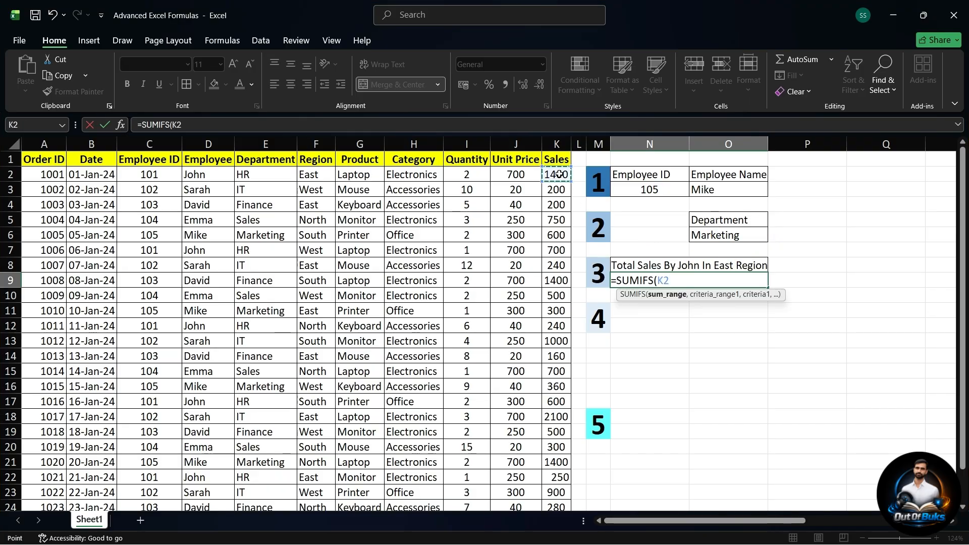
key(ctrl+shift+Down)
scroll(559, 174, up, 1)
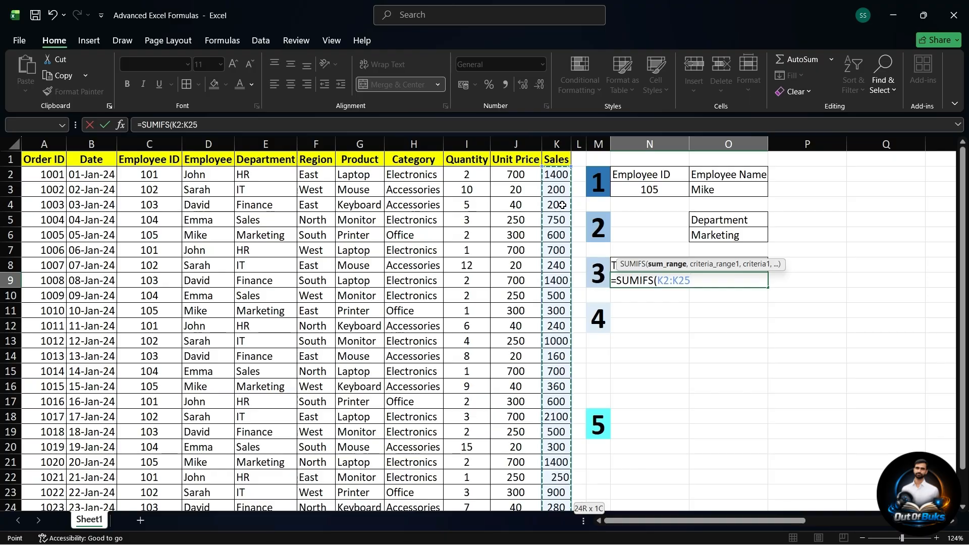
text(,)
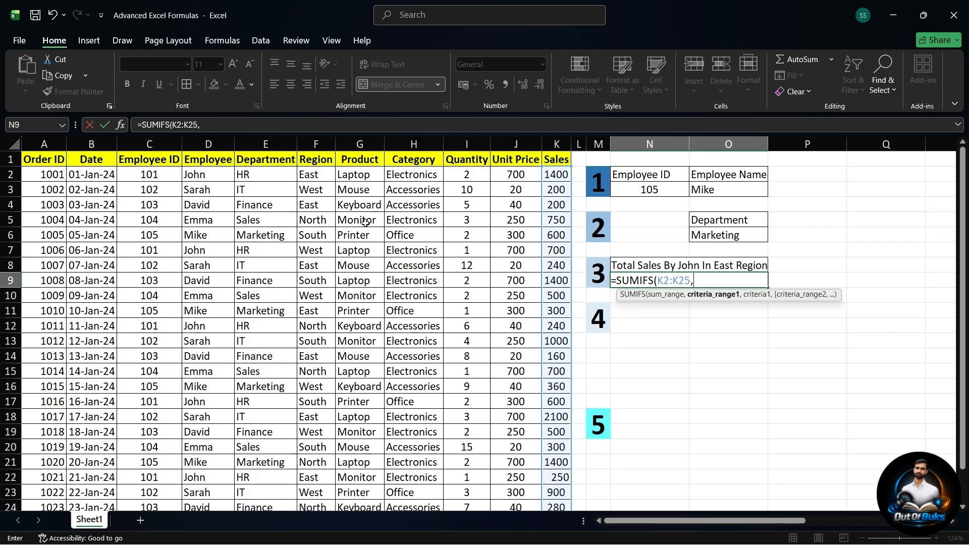
Step: Add the Employee values D2:D25 as the first criteria range, with the heading's employee name as its quoted criterion
click(208, 175)
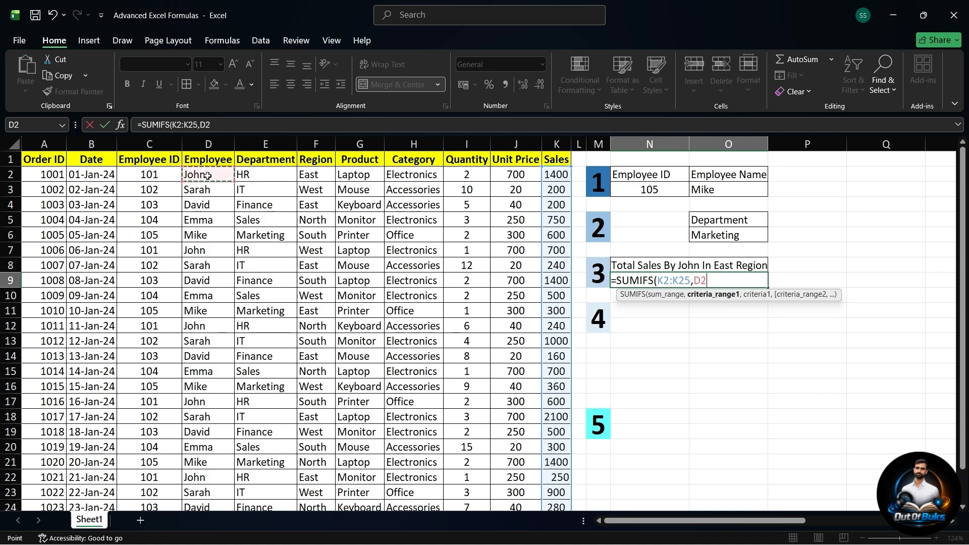
key(ctrl+shift+Down)
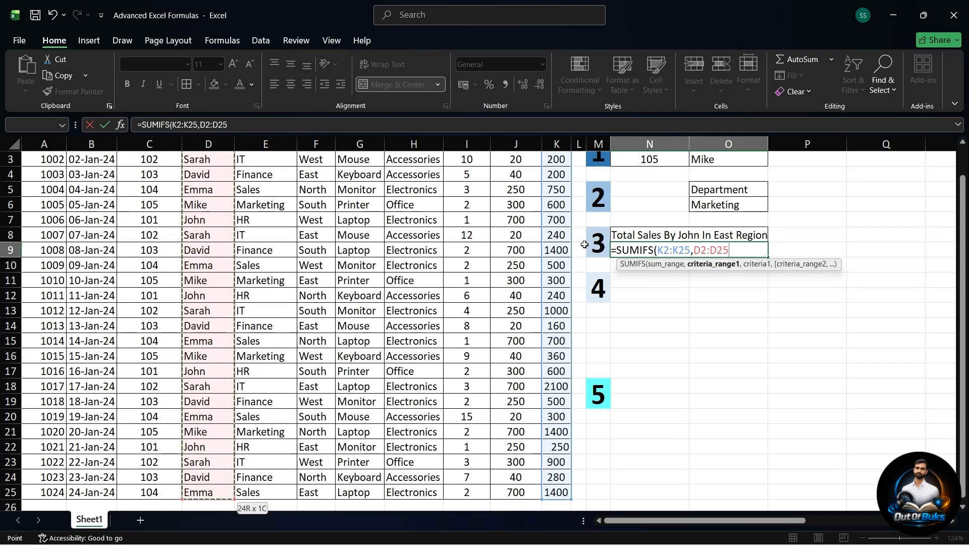
scroll(585, 246, up, 1)
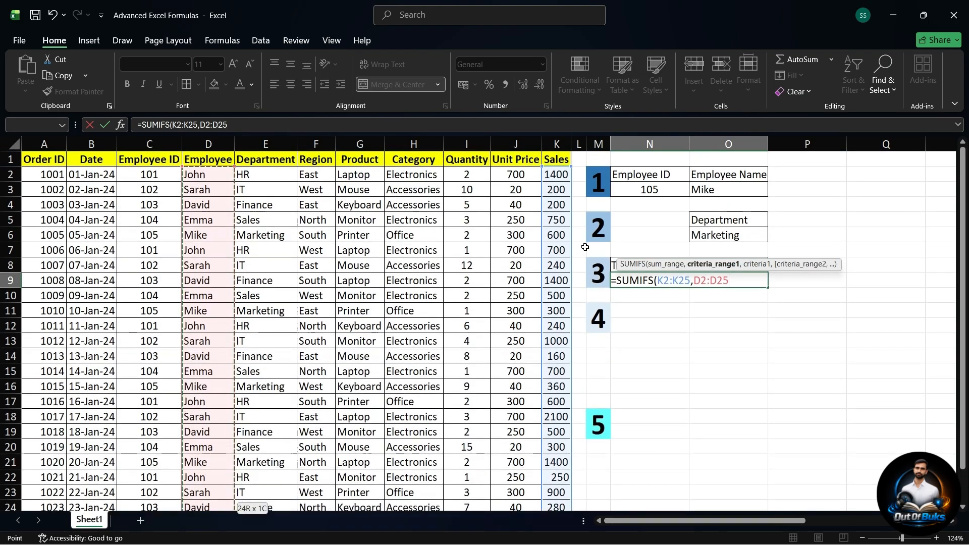
key(BackSpace)
text(,)
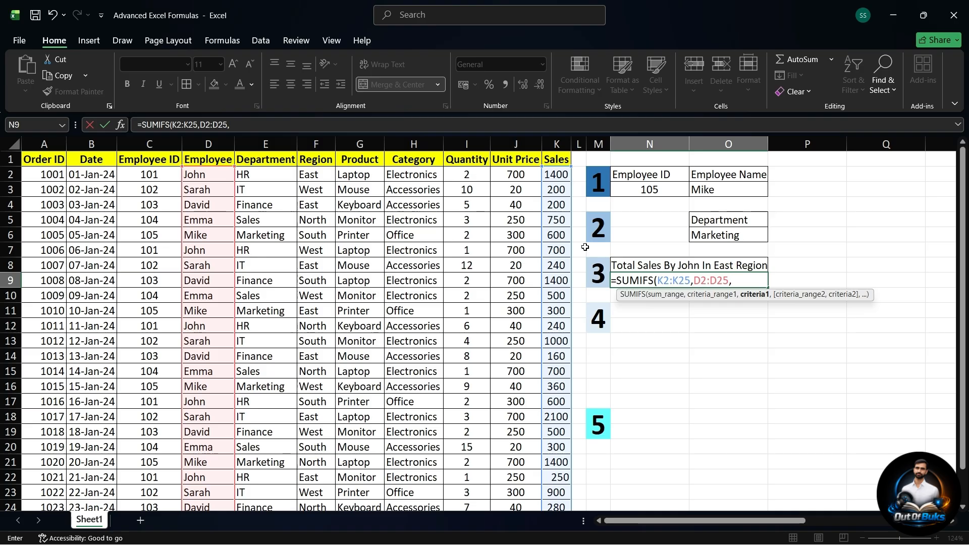
text(hn",)
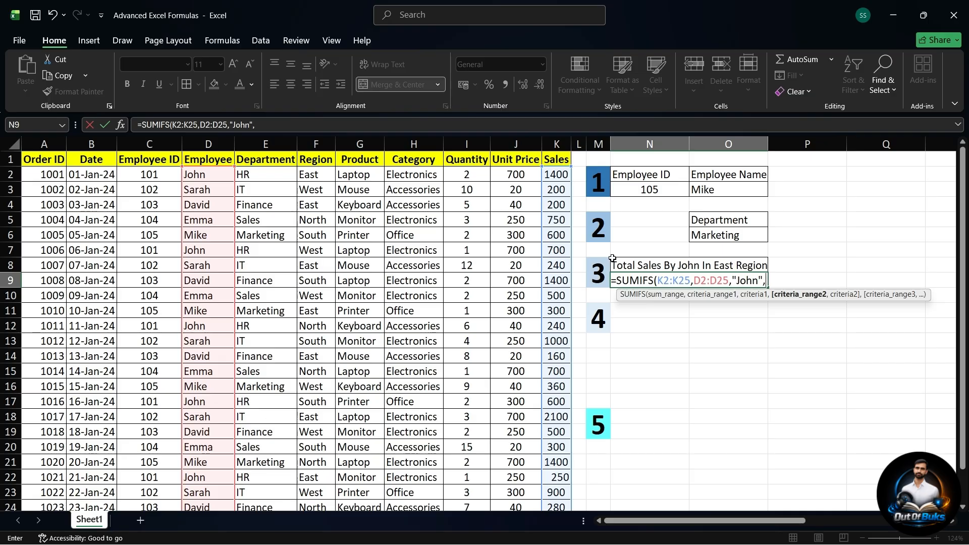
Step: Complete the SUMIFS formula with the Region values F2:F25 as the second criteria range and "East" as its criterion
click(307, 174)
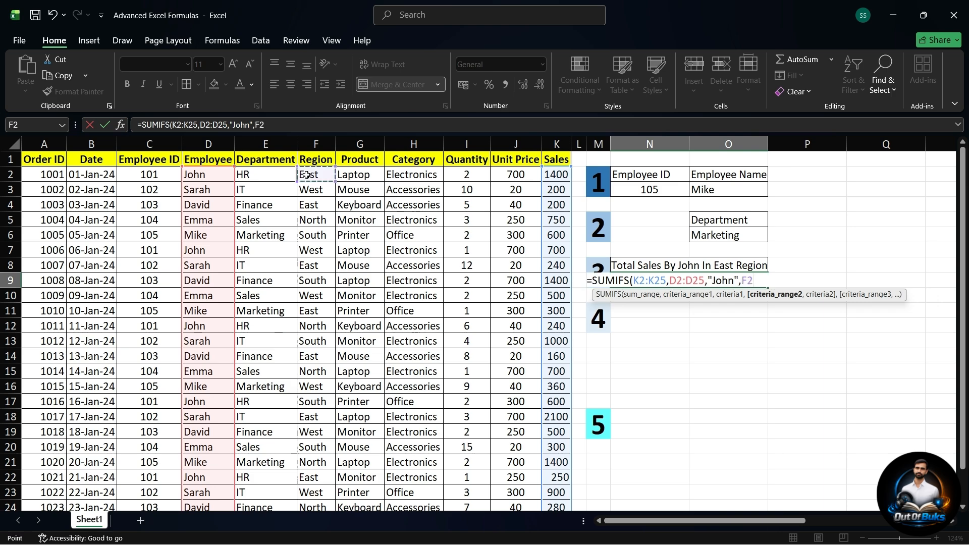
key(ctrl+shift+Down)
scroll(310, 190, up, 1)
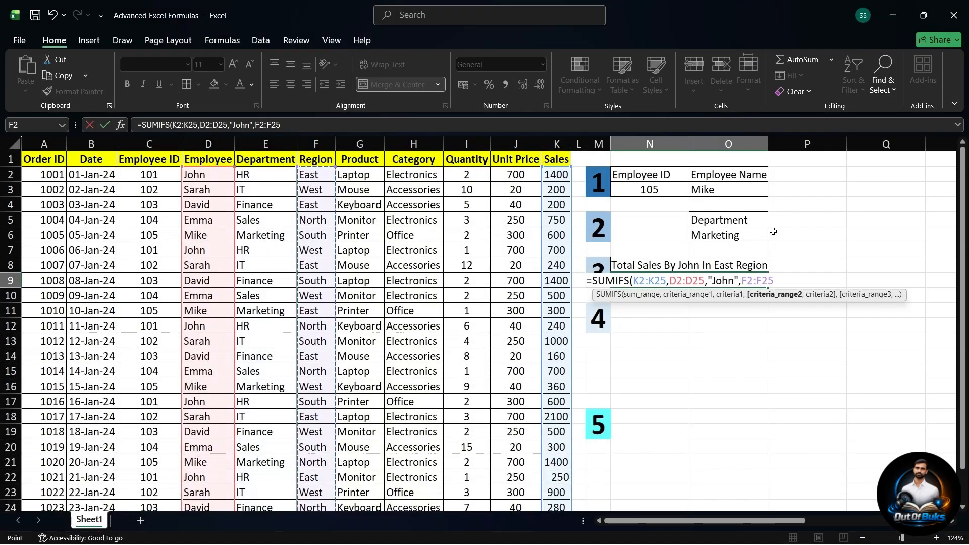
text(,)
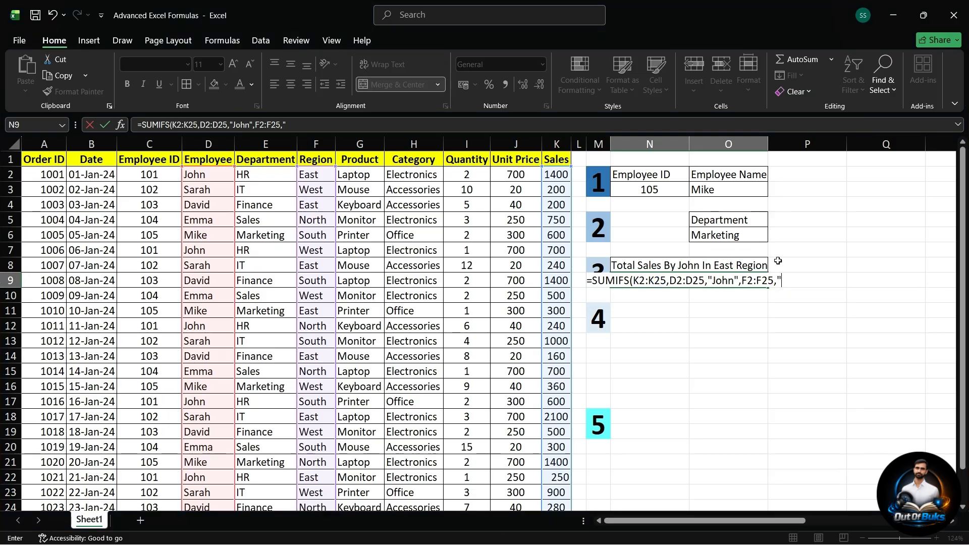
text(East)
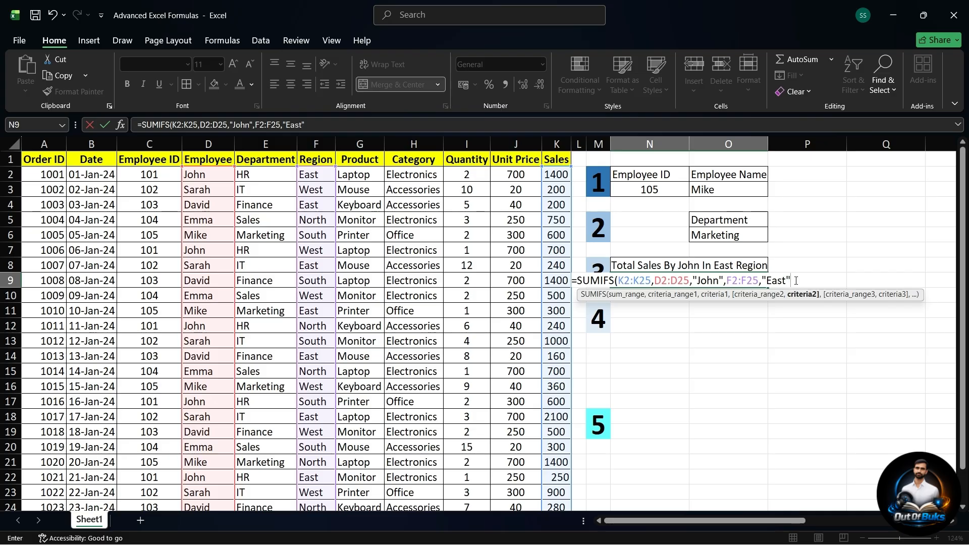
text())
key(Return)
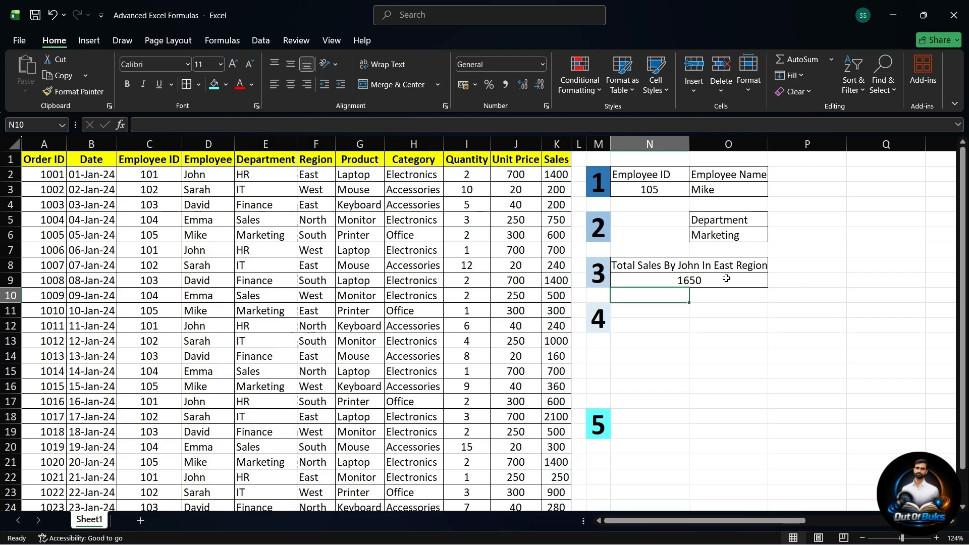
Step: Check the SUMIFS total in N9 against the employee's East region sales values in K2 and K22
click(685, 279)
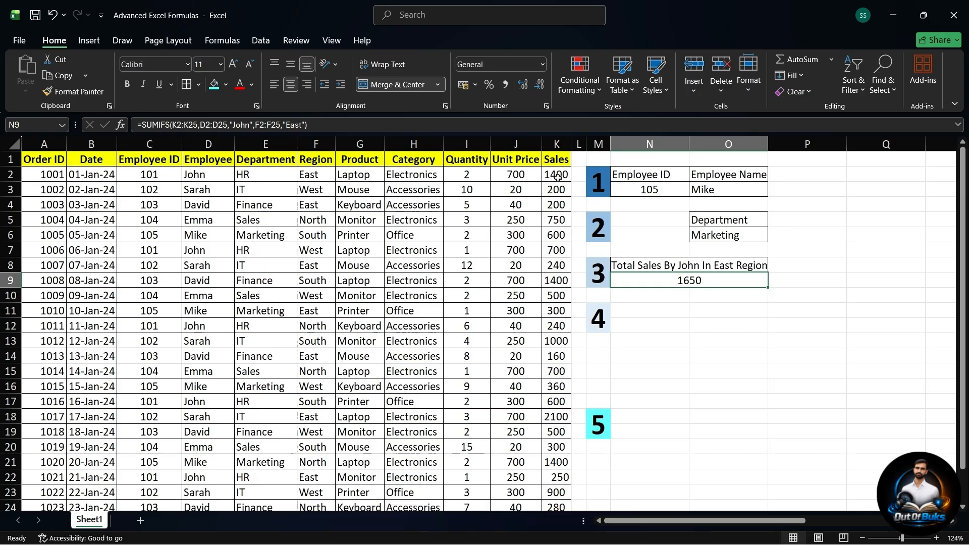
click(206, 175)
drag(206, 175, 555, 175)
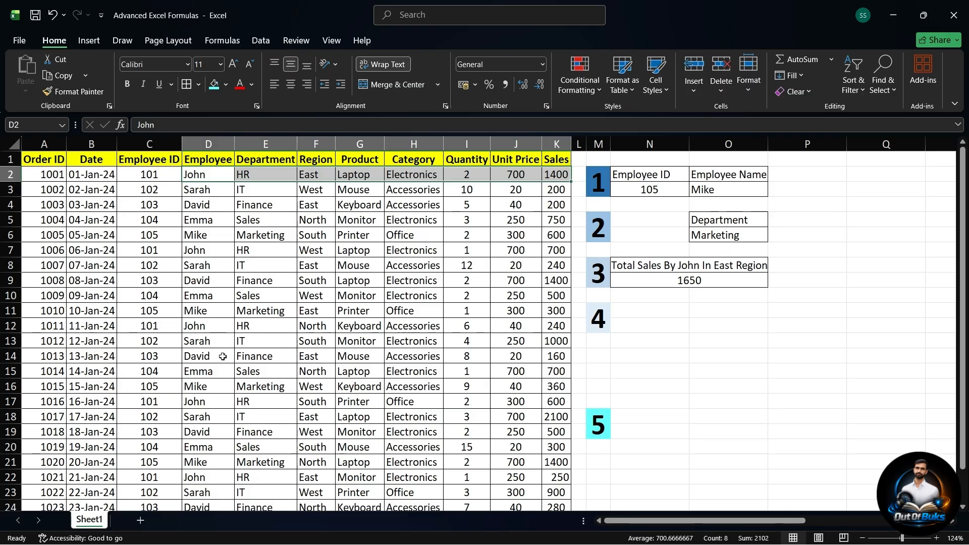
scroll(227, 357, down, 1)
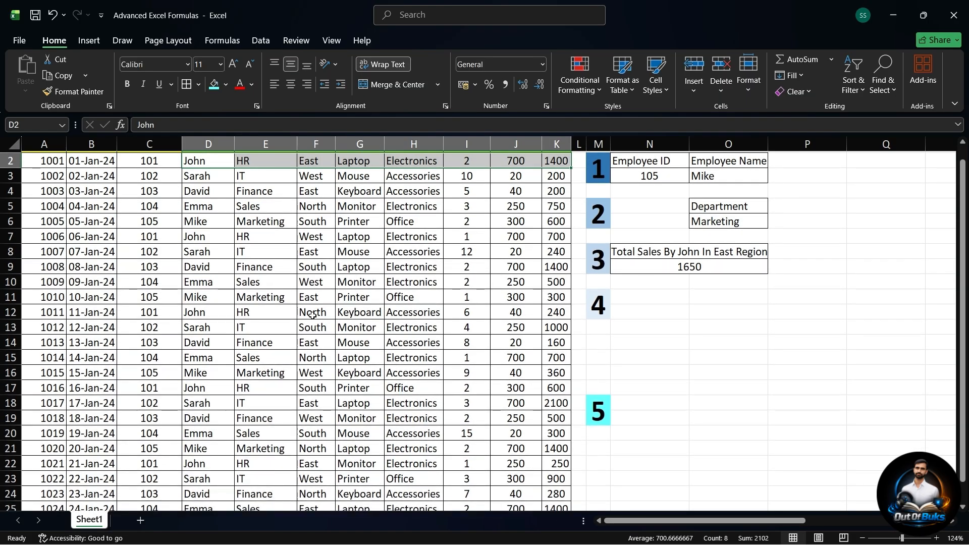
scroll(305, 398, down, 2)
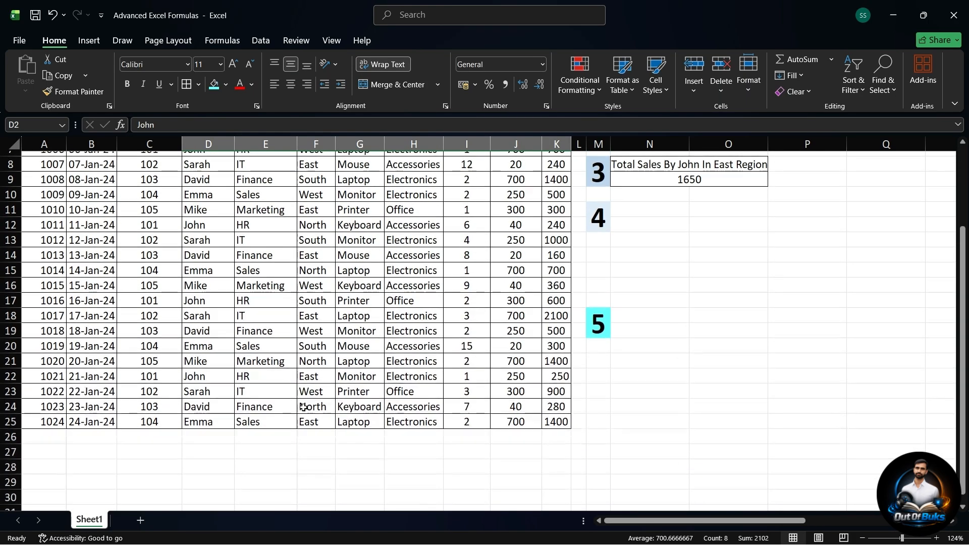
double_click(214, 379)
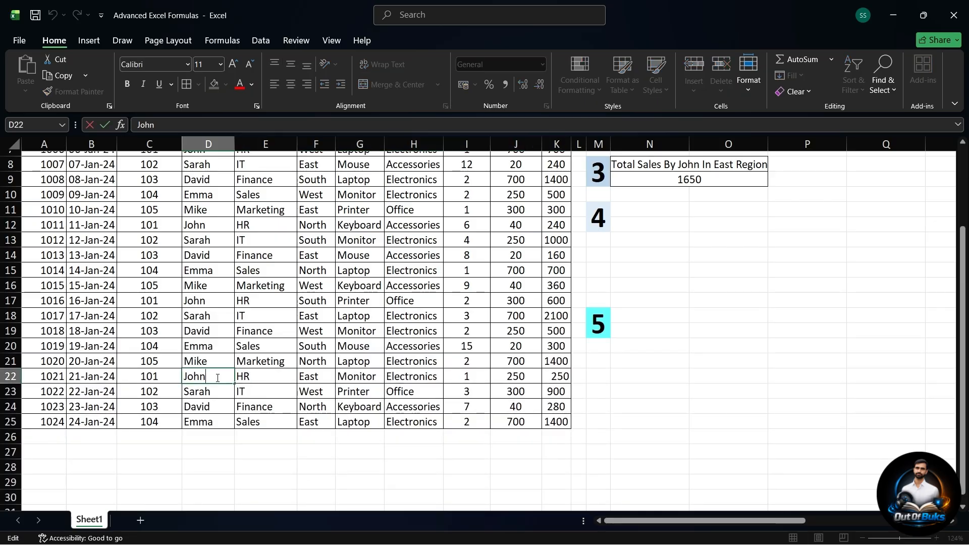
click(559, 381)
scroll(558, 379, up, 2)
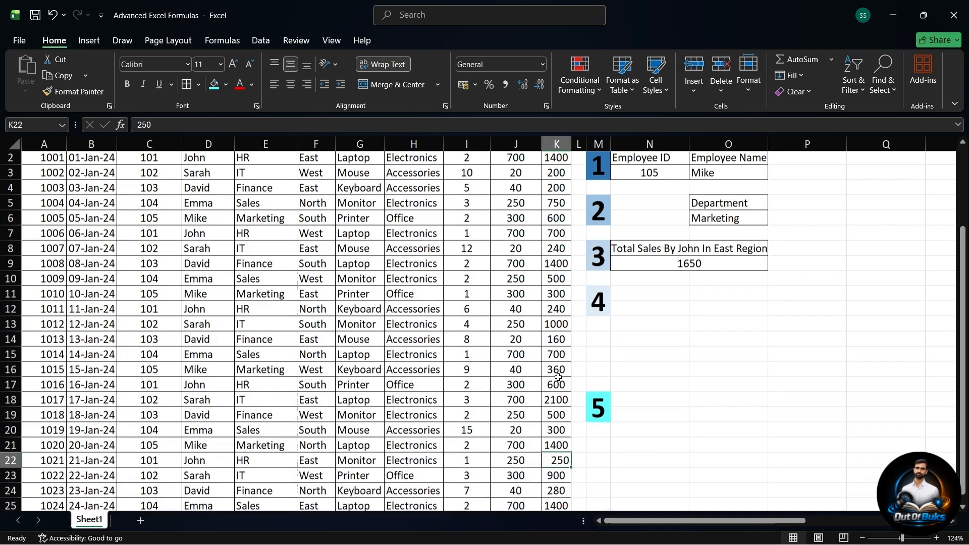
scroll(558, 377, up, 1)
ctrl+click(555, 174)
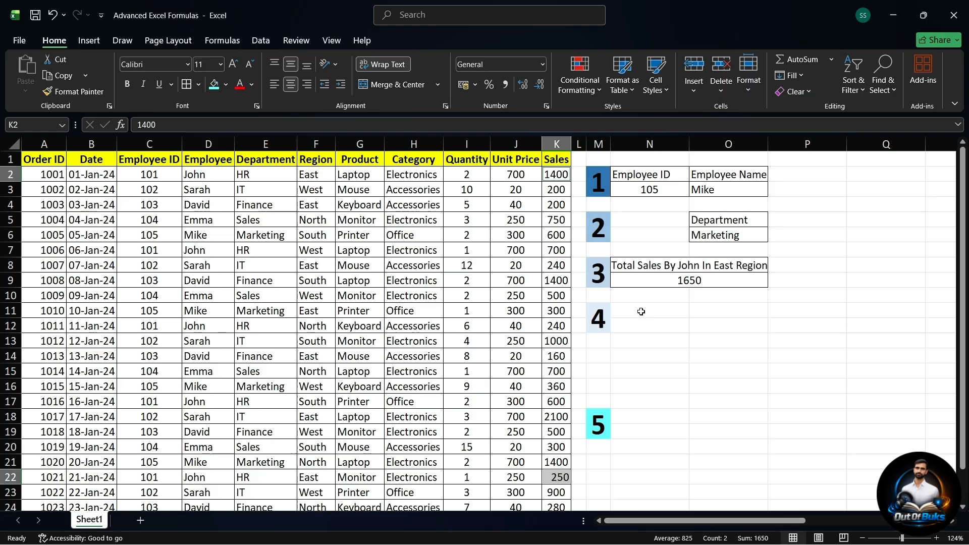
Step: Begin a FILTER formula in cell N11 with the full data range A2:K25 as its array
click(641, 312)
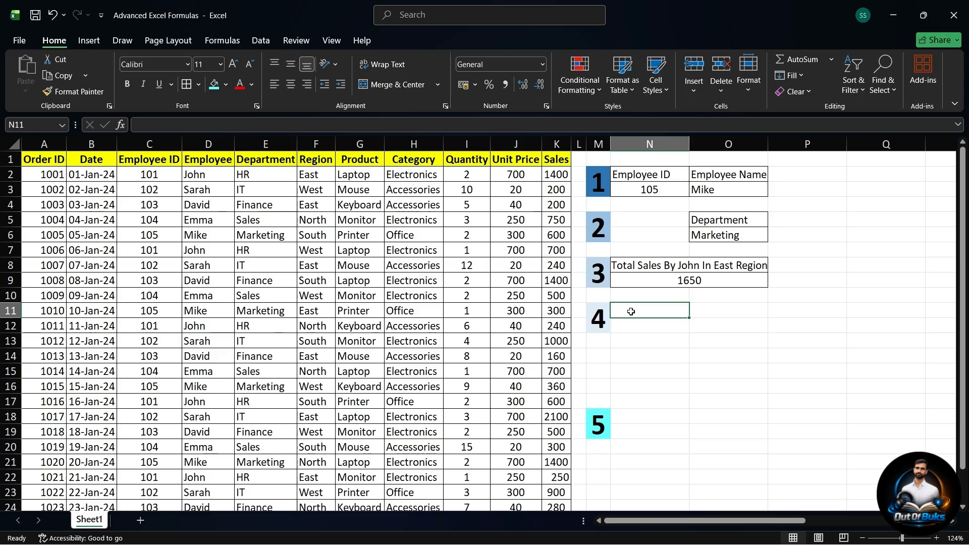
text(=)
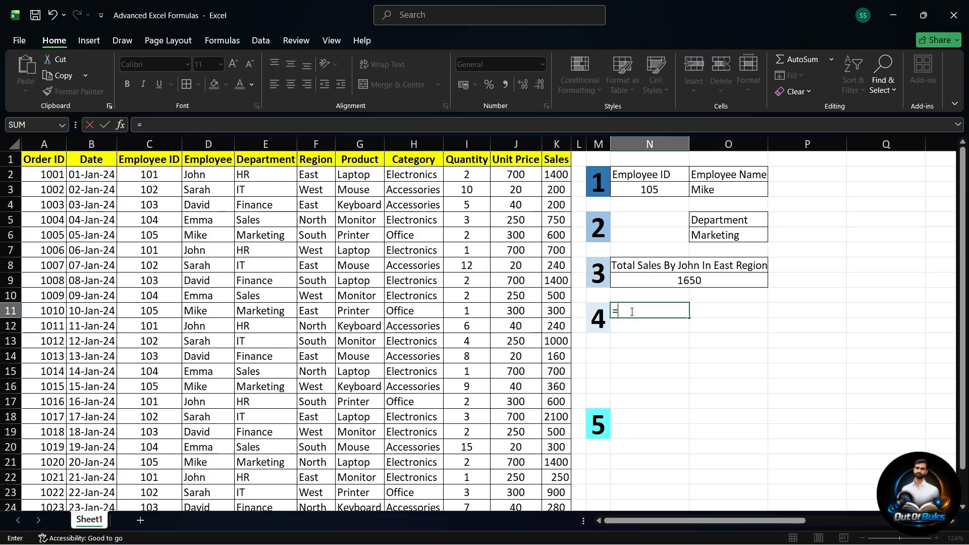
text(filtre)
key(BackSpace)
key(BackSpace)
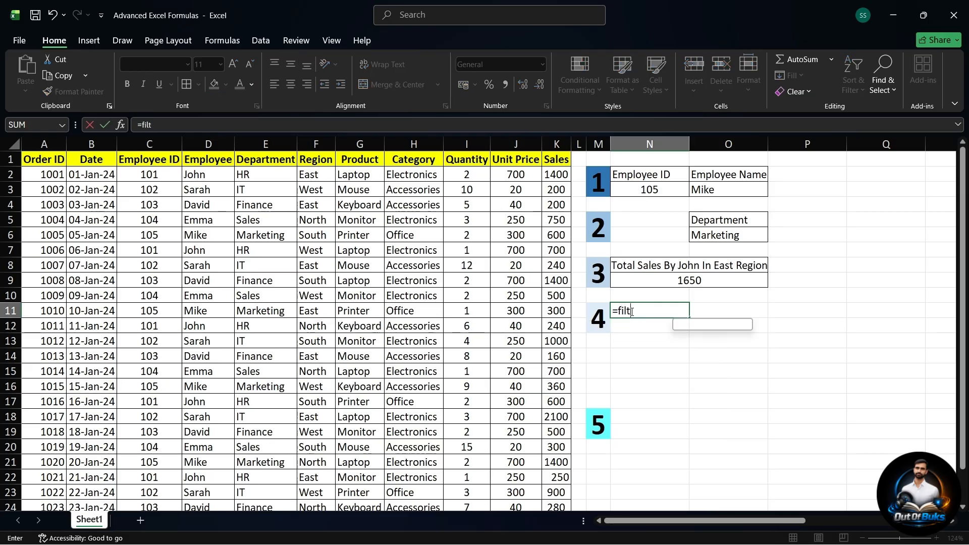
text(er)
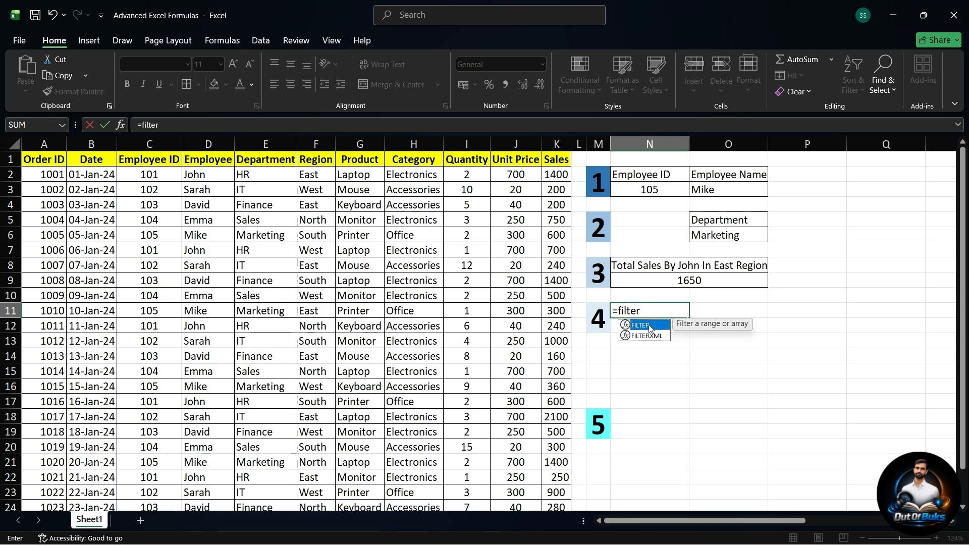
double_click(649, 326)
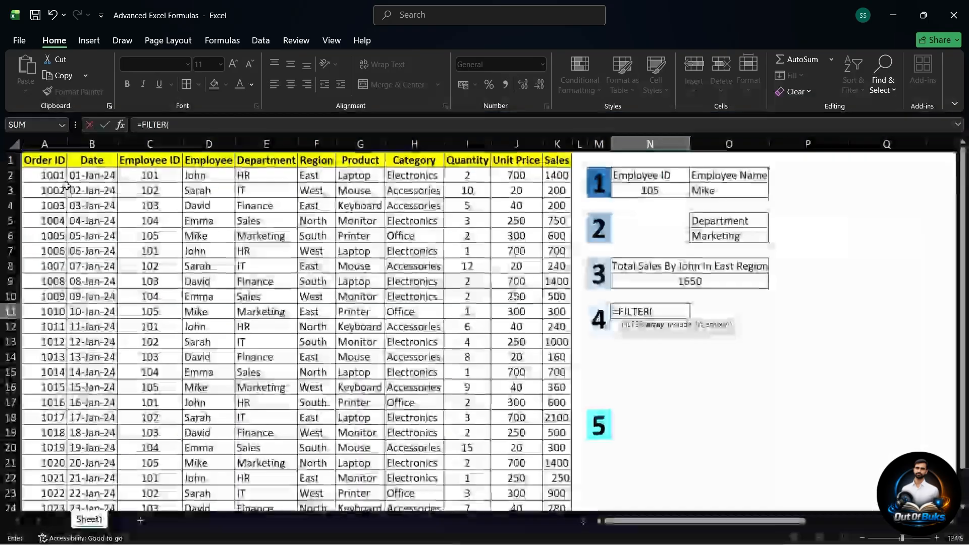
drag(60, 176, 556, 476)
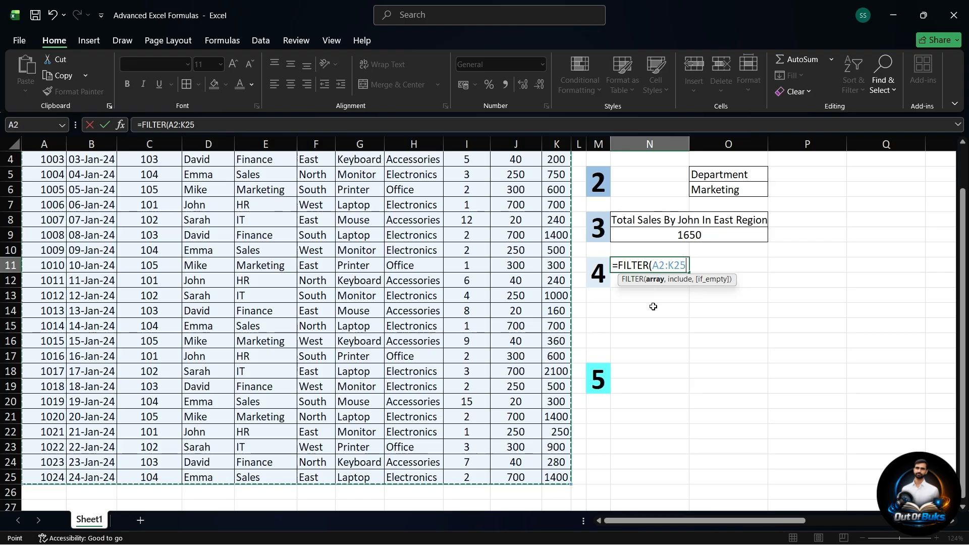
text(,)
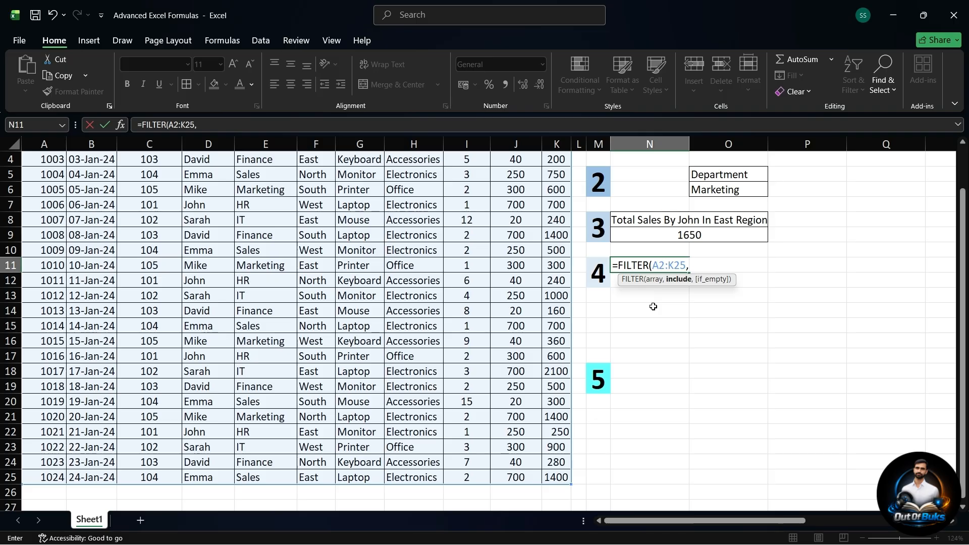
Step: Complete the FILTER formula with the include condition that the Department values E2:E25 equal "Finance"
scroll(653, 306, up, 1)
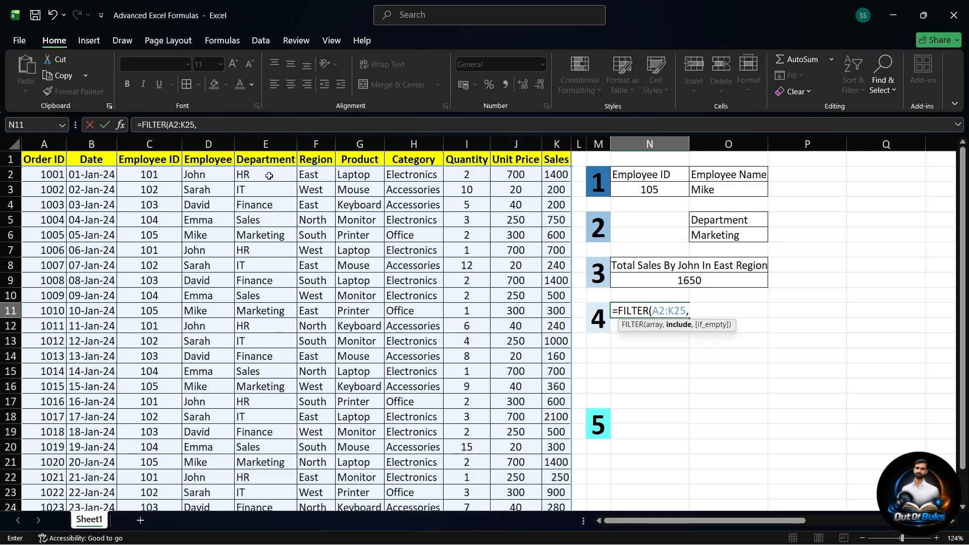
drag(269, 175, 272, 476)
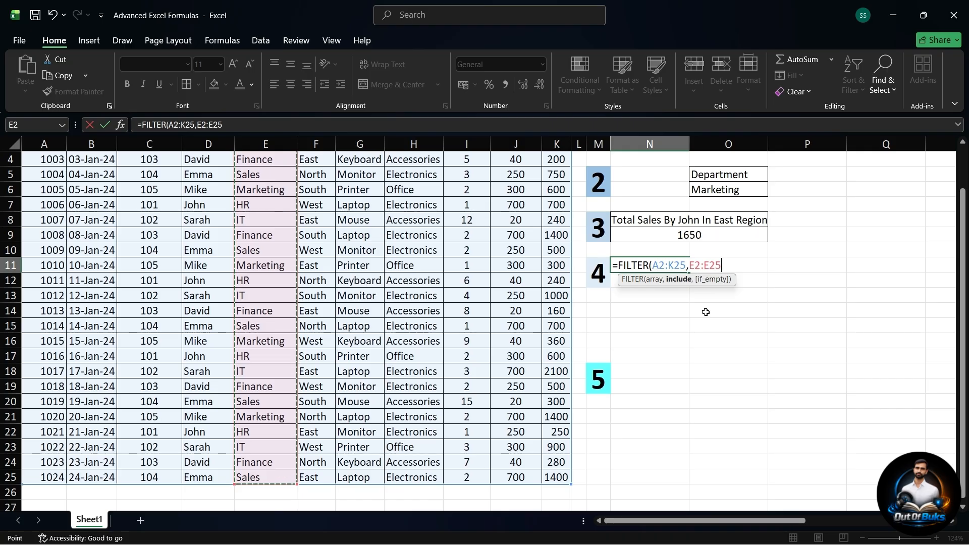
text(=)
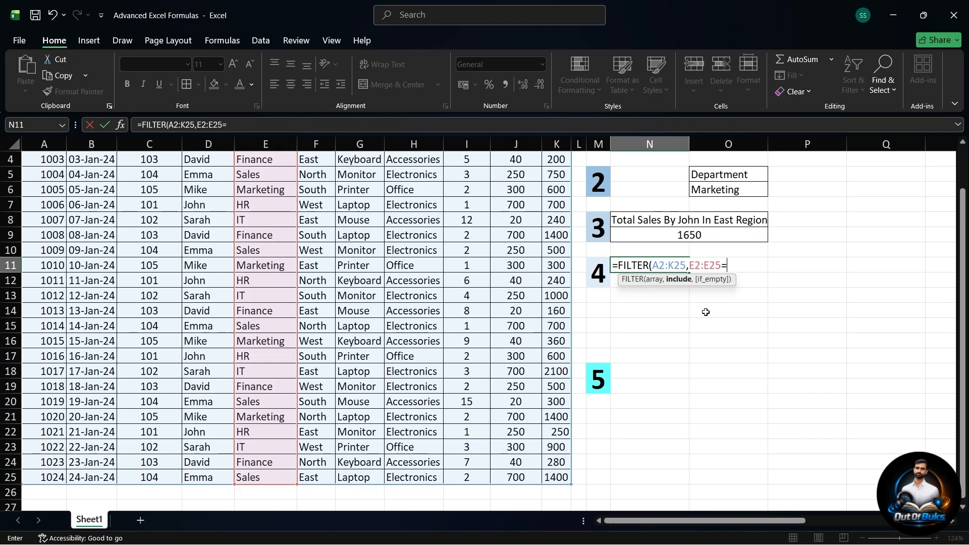
text("Fina)
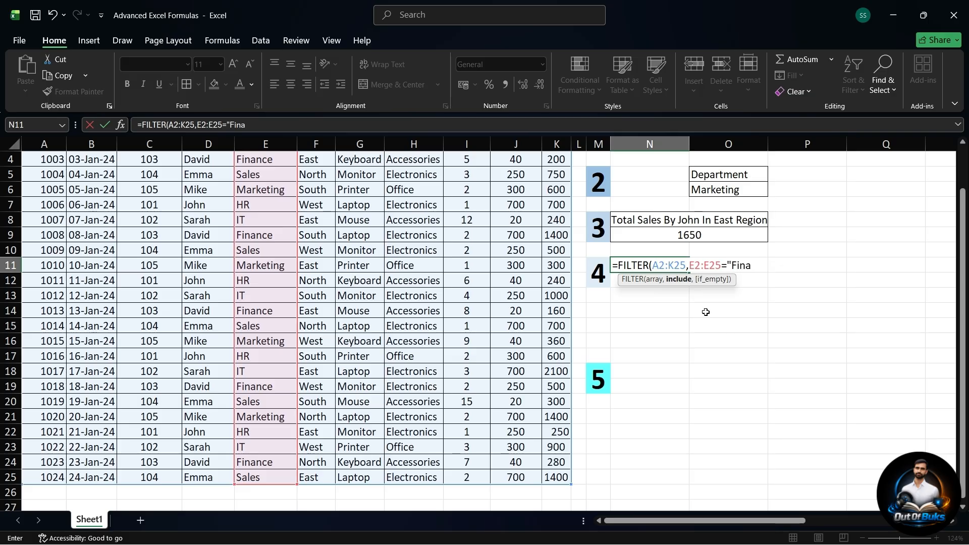
text(nce"))
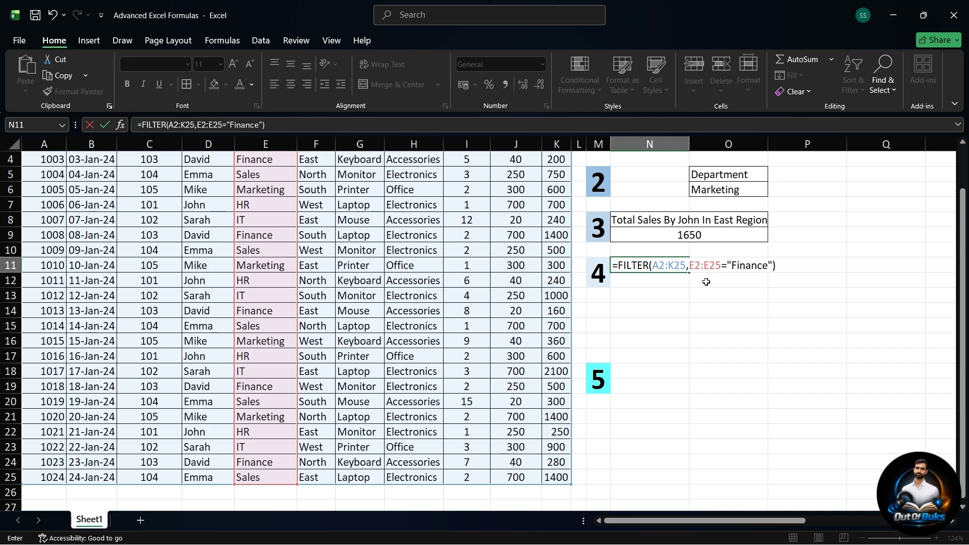
key(Return)
Step: Examine the FILTER output from N11 across all its columns, including the Department values in R11:R15
scroll(643, 298, right, 5)
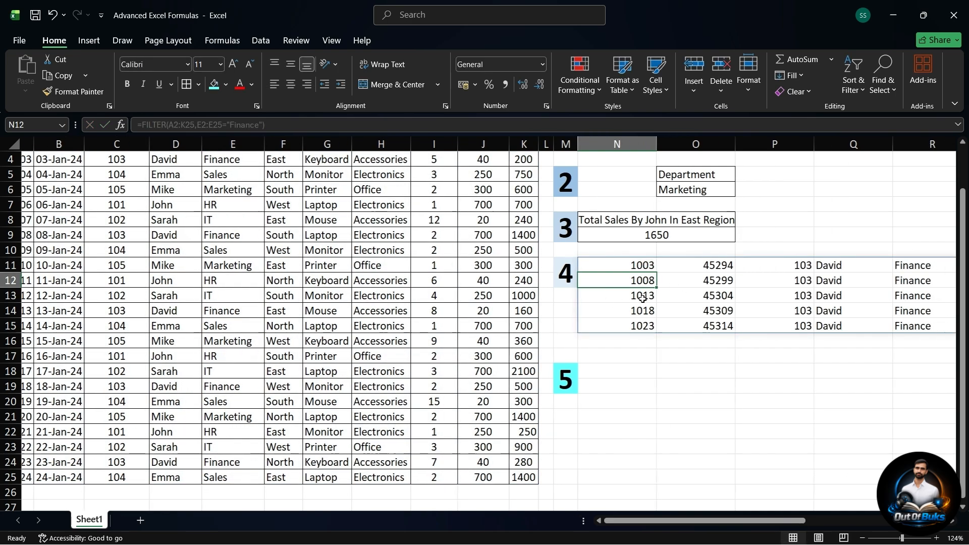
scroll(642, 299, right, 8)
scroll(642, 301, up, 1)
scroll(643, 293, left, 3)
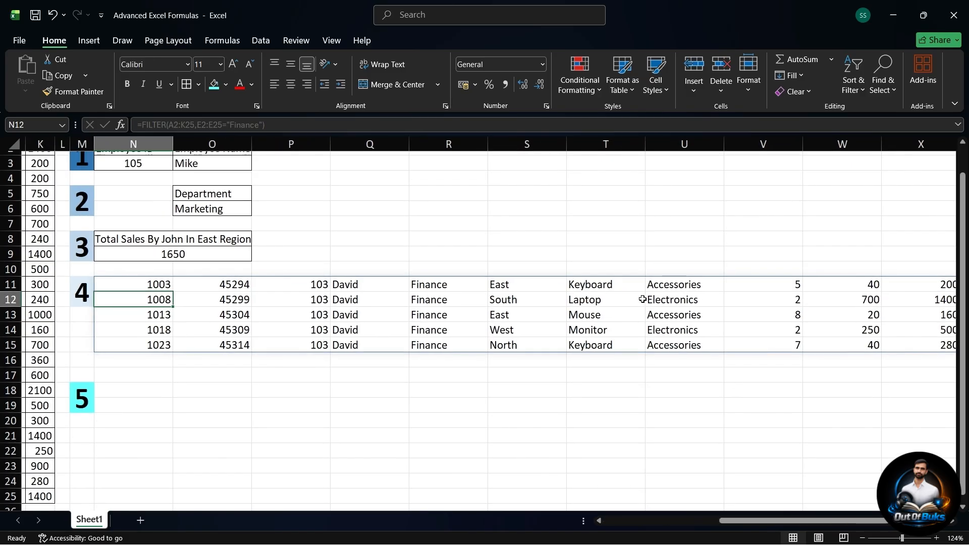
drag(411, 284, 432, 341)
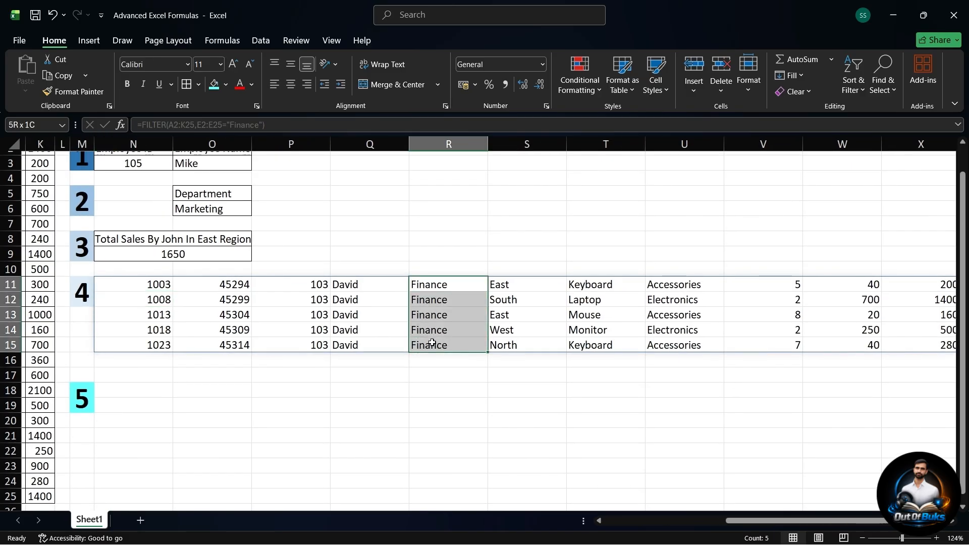
scroll(432, 342, right, 3)
scroll(432, 341, right, 3)
scroll(433, 341, left, 6)
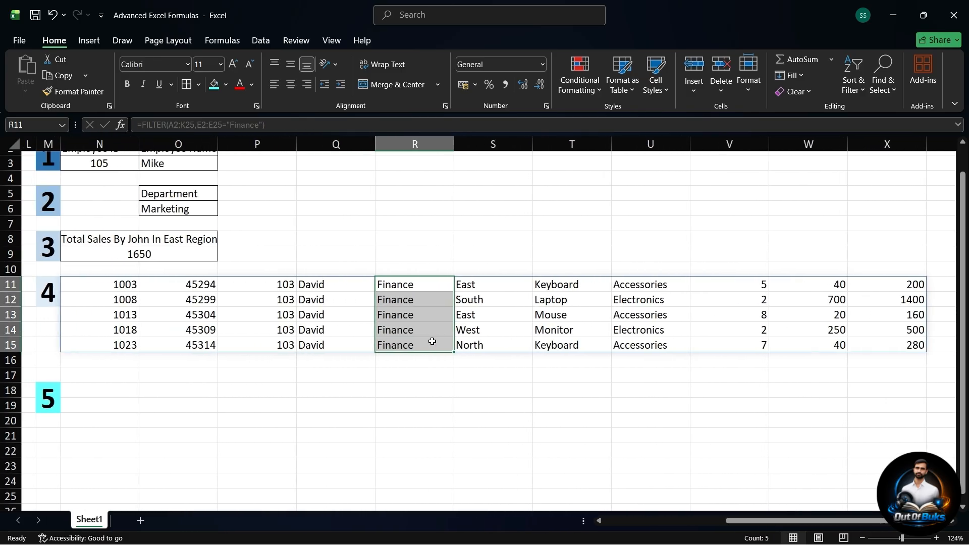
drag(130, 284, 932, 345)
scroll(654, 315, left, 6)
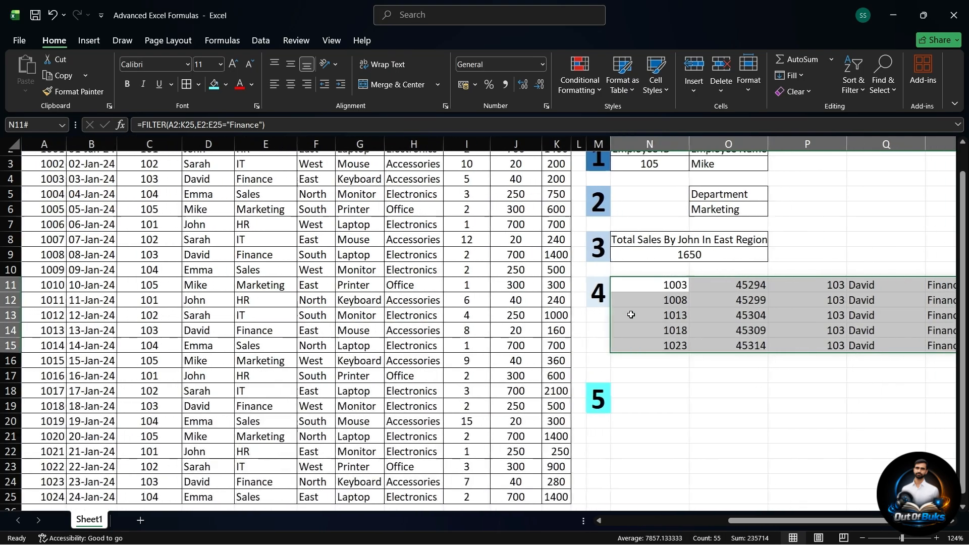
click(655, 328)
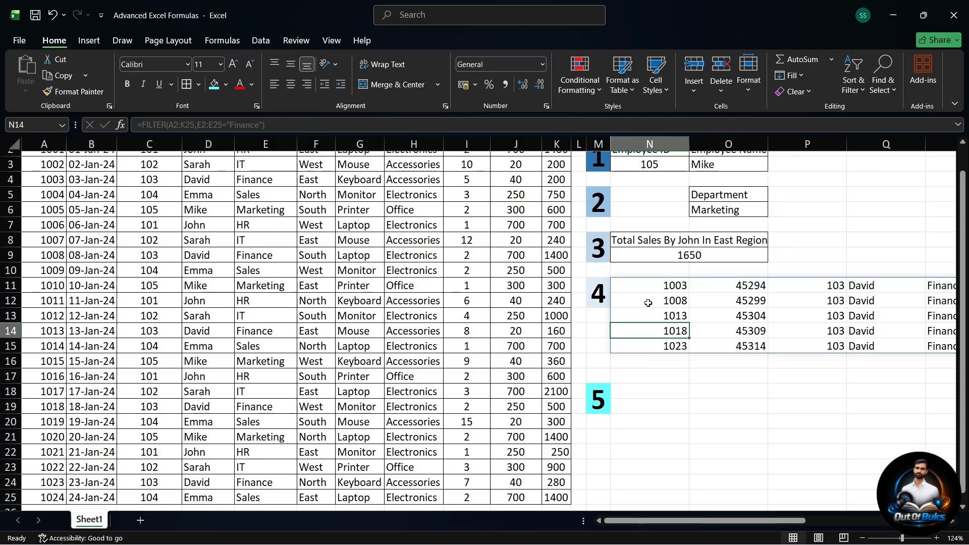
scroll(648, 303, up, 1)
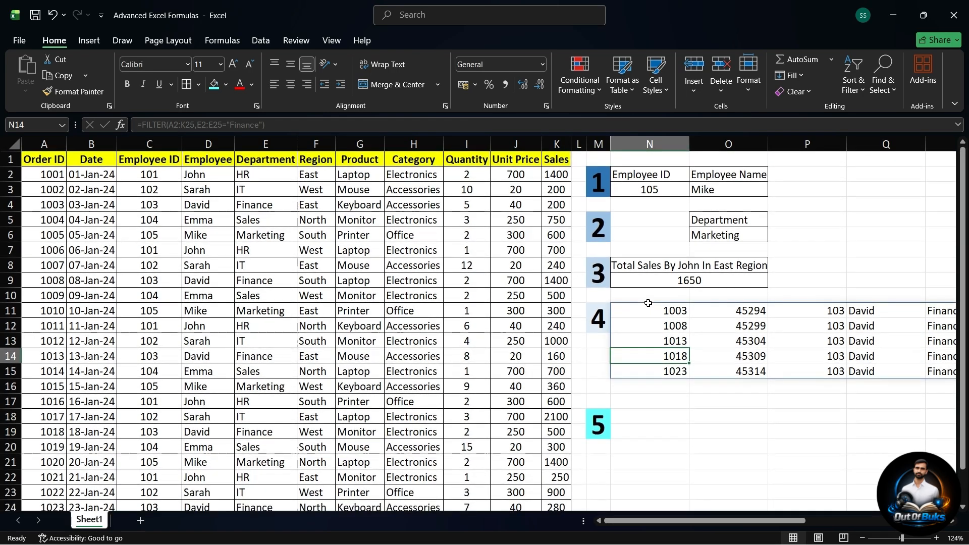
Step: Enter the heading "Sales - 10% Disc + 18% GST" in cell N18 beside example number 5
scroll(648, 302, down, 1)
scroll(648, 303, down, 2)
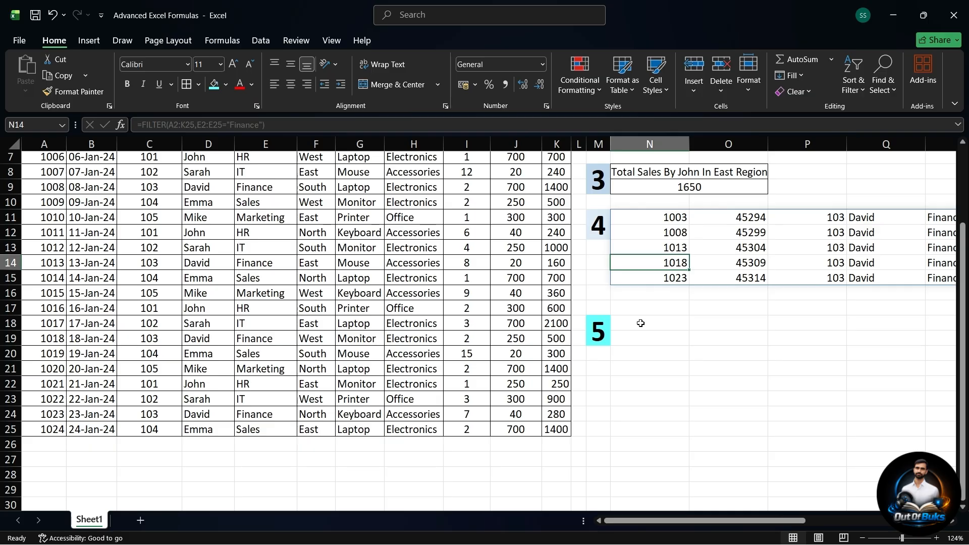
click(640, 323)
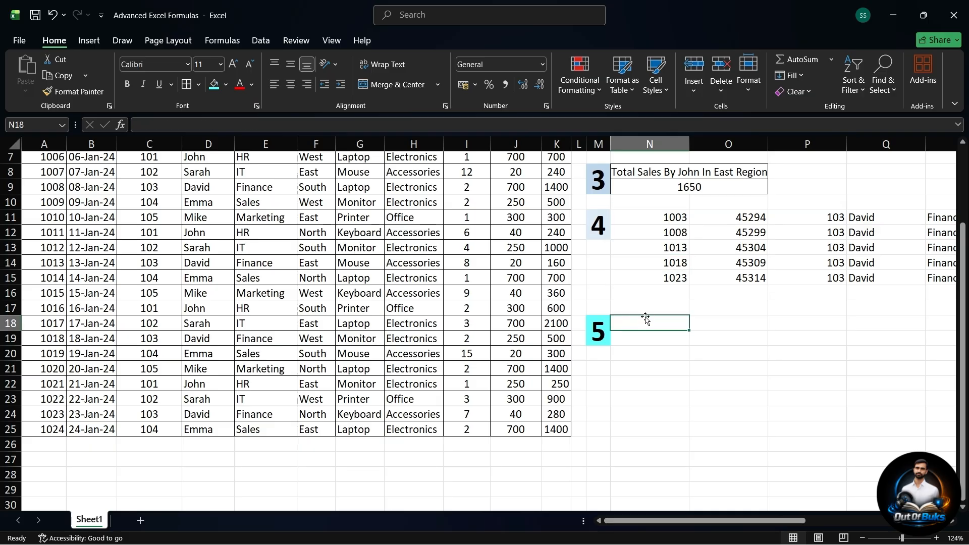
text(Sales)
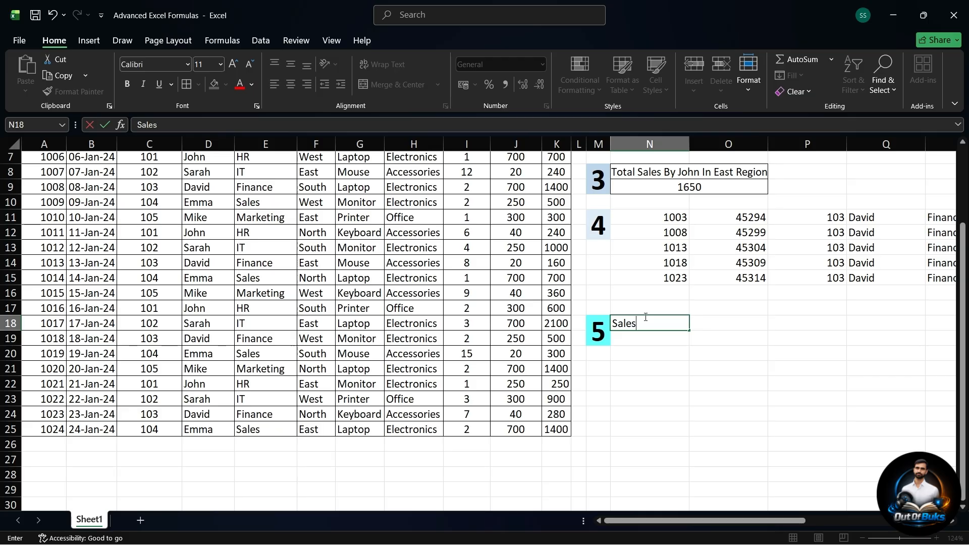
text( - 10)
text(%)
text( Disc)
text( +)
text( 18)
text(%Add)
key(BackSpace)
key(BackSpace)
key(BackSpace)
text(HGST)
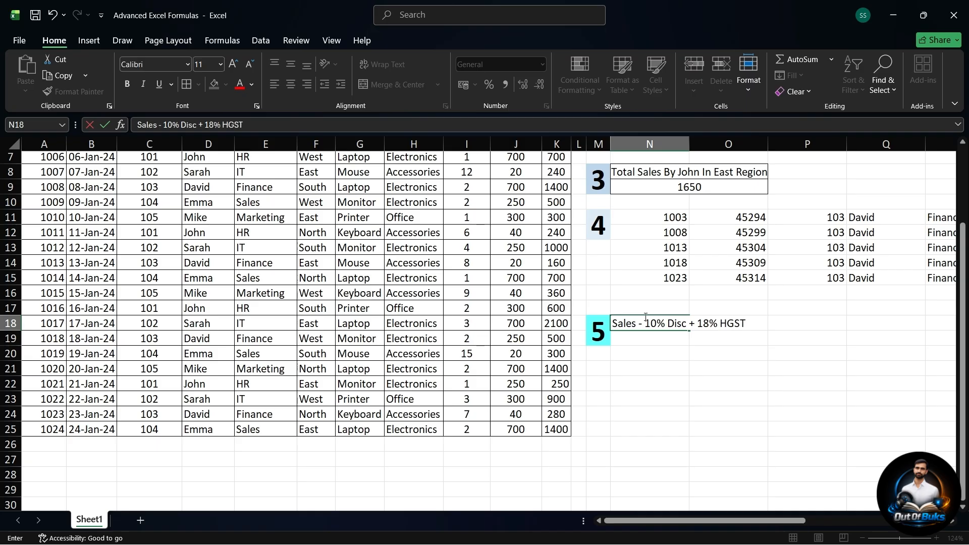
key(BackSpace)
key(BackSpace)
key(BackSpace)
key(BackSpace)
text(GST)
key(Return)
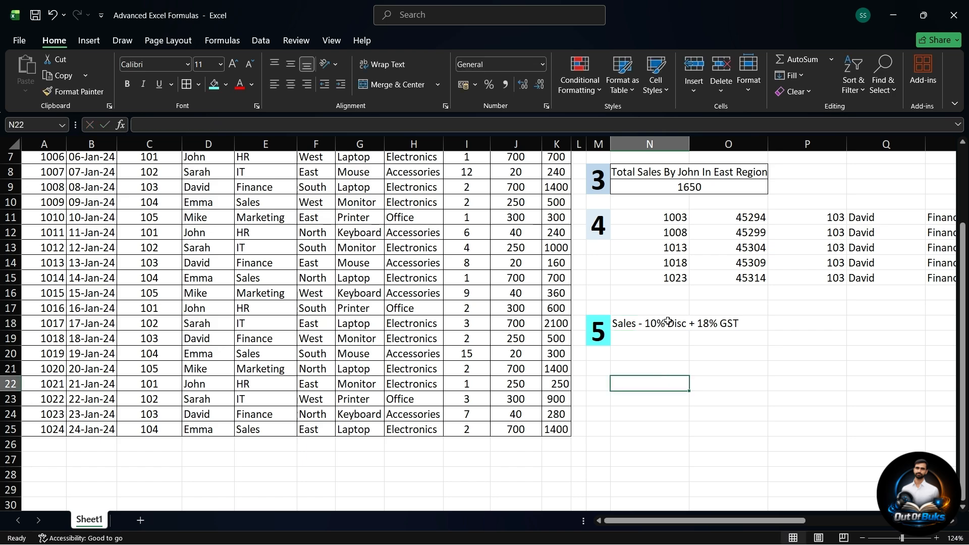
Step: Merge and center the example 5 heading across cells N18:O18
click(663, 323)
drag(664, 323, 726, 323)
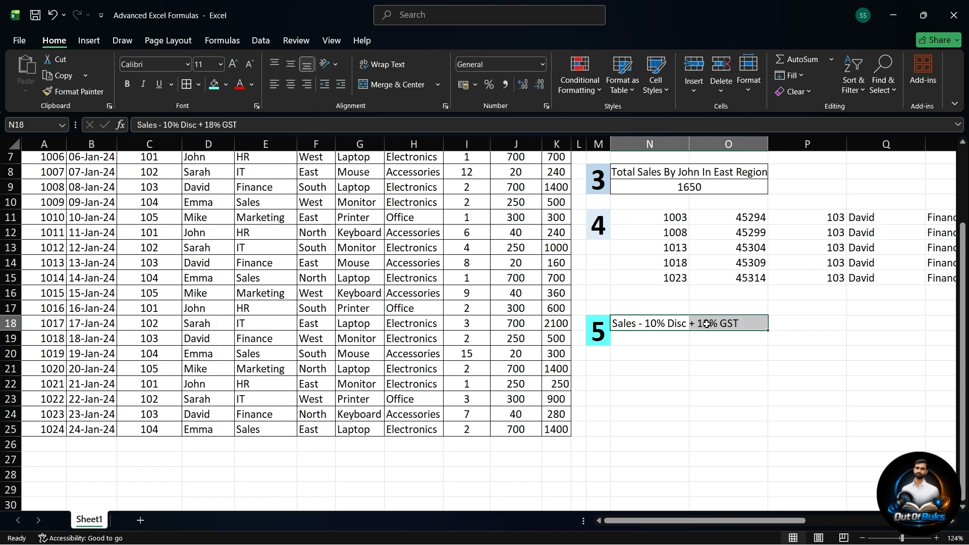
click(374, 85)
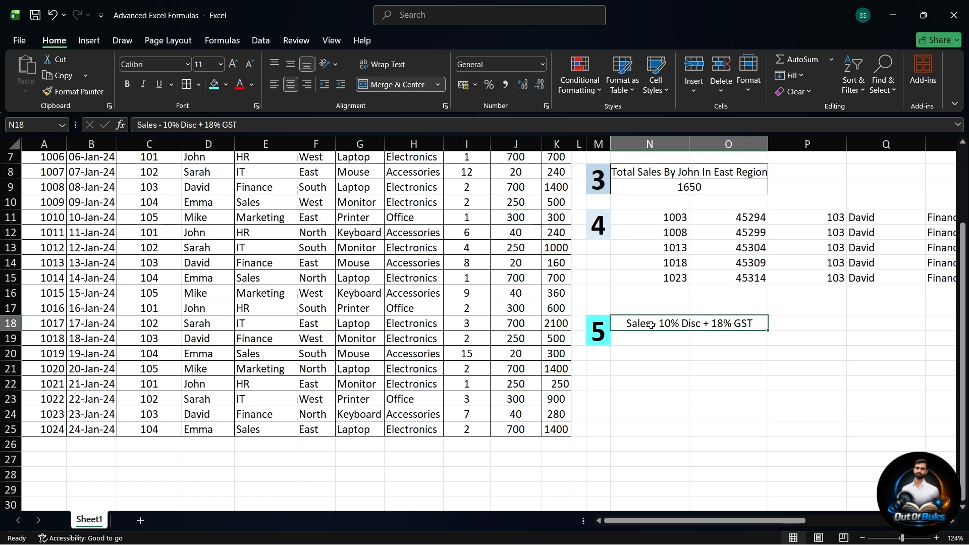
Step: Locate the first value of the Sales column in K2 as the source for example 5
scroll(657, 325, up, 2)
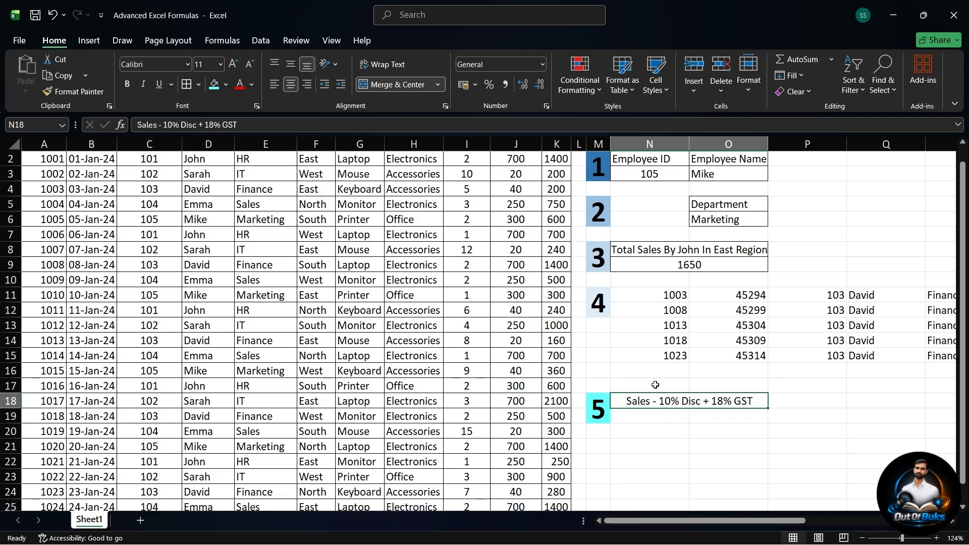
scroll(655, 384, up, 1)
click(554, 172)
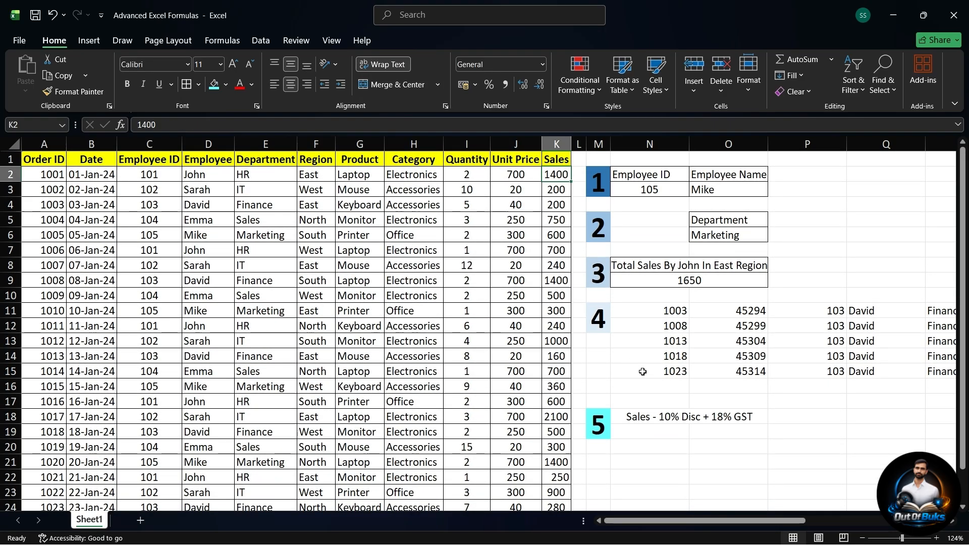
Step: Merge and center the result cells N19:O19 and apply all borders to the example 5 block N18:O19
drag(652, 431, 694, 429)
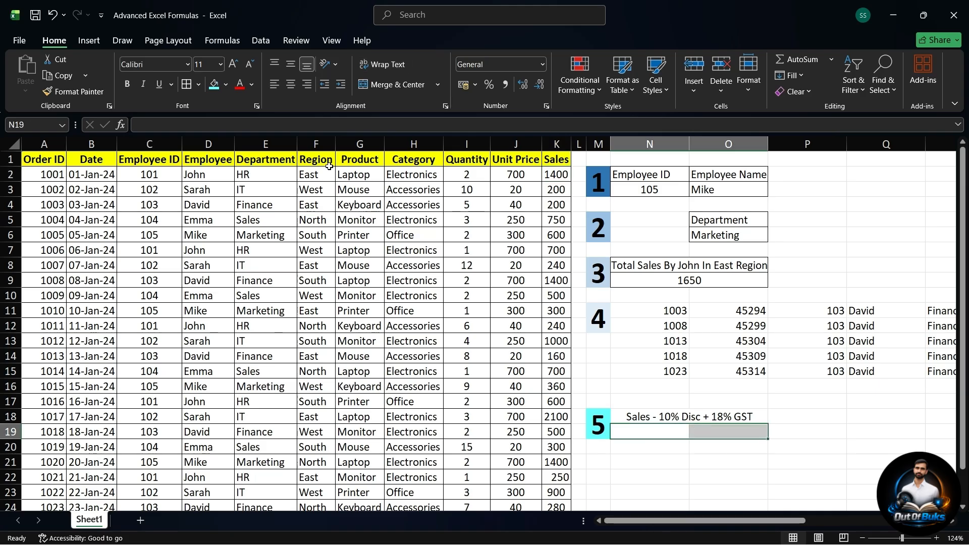
click(377, 84)
drag(651, 411, 653, 435)
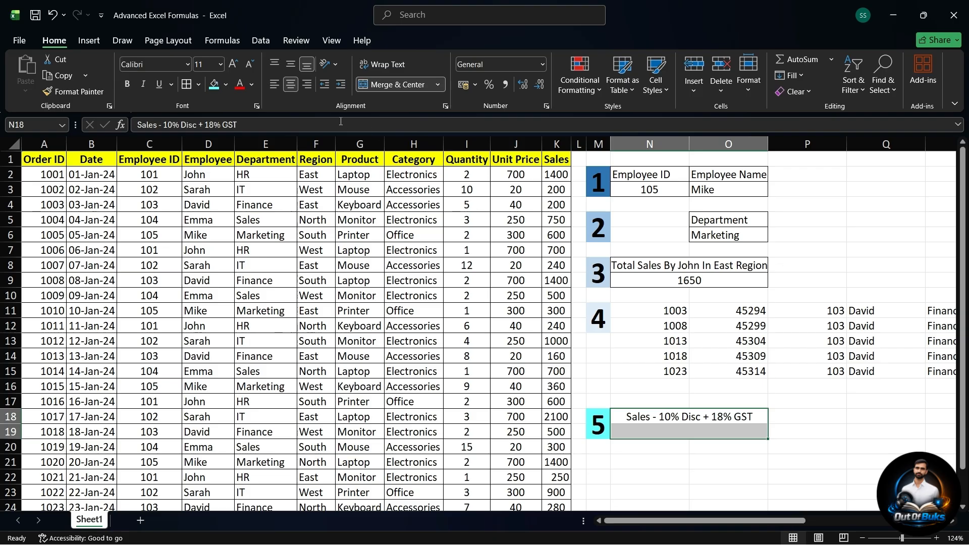
click(187, 84)
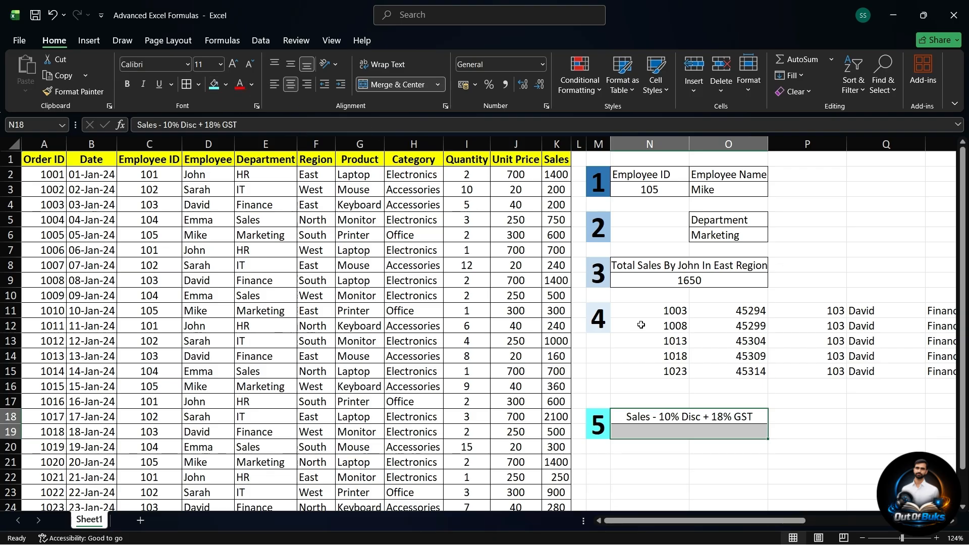
Step: Begin a formula in the merged result cell N19 with an equals sign
click(647, 433)
text(=)
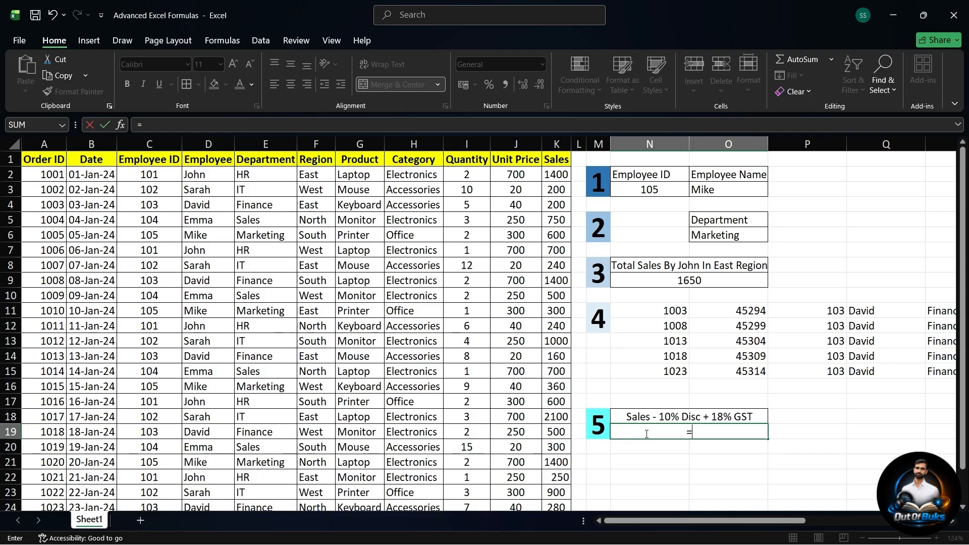
text(let)
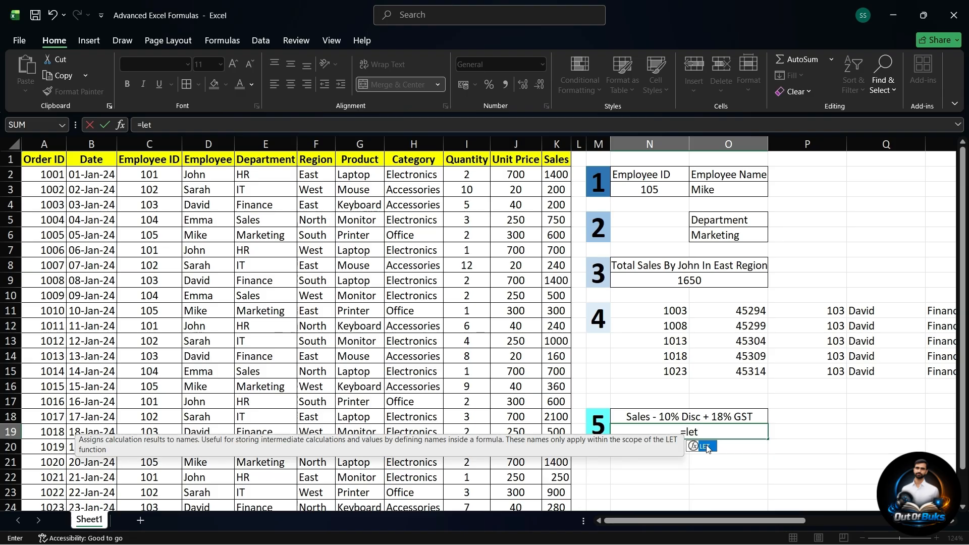
key(BackSpace)
key(BackSpace)
key(BackSpace)
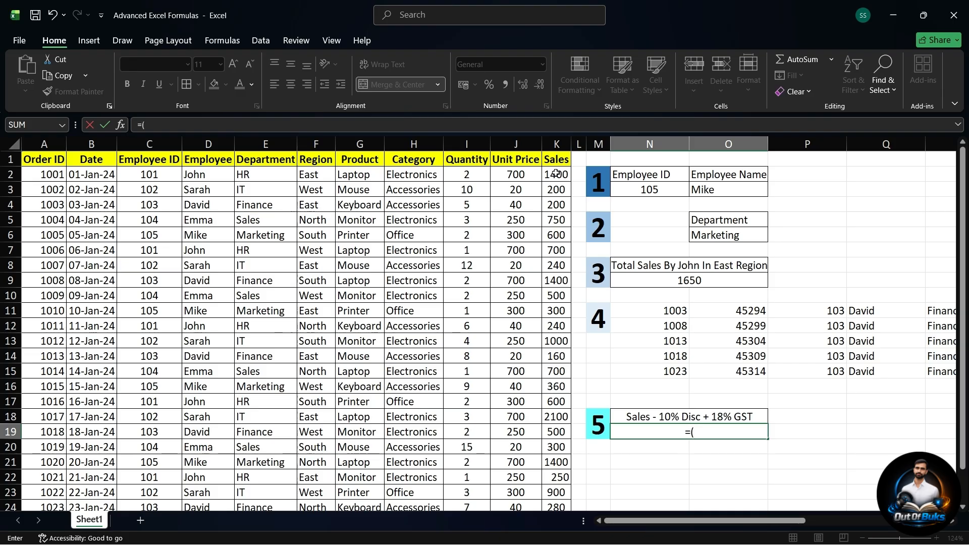
Step: Build the N19 formula up to =((K2-(K2*10)) + (K2-(K2*10)), adding the discounted K2 sales amount to a second copy of that term
text(()
click(556, 173)
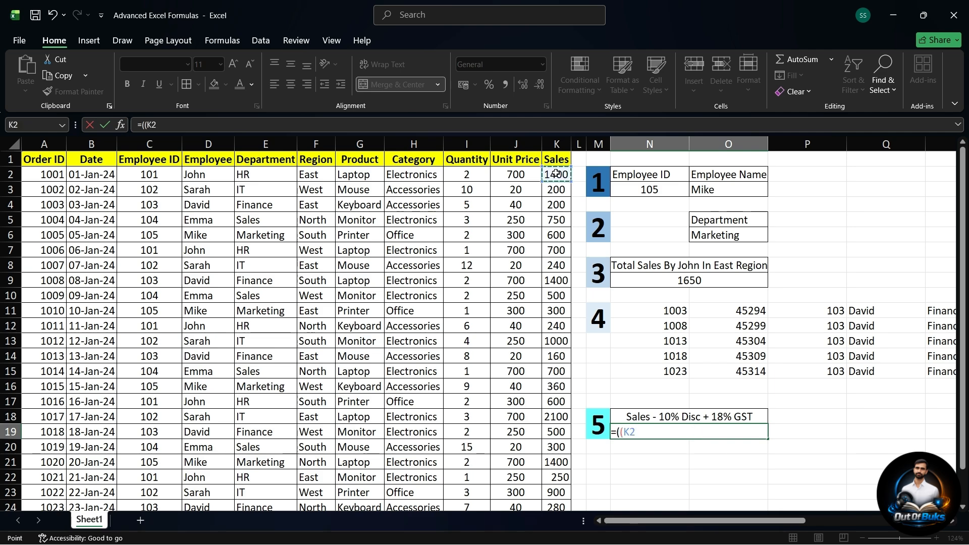
text(-()
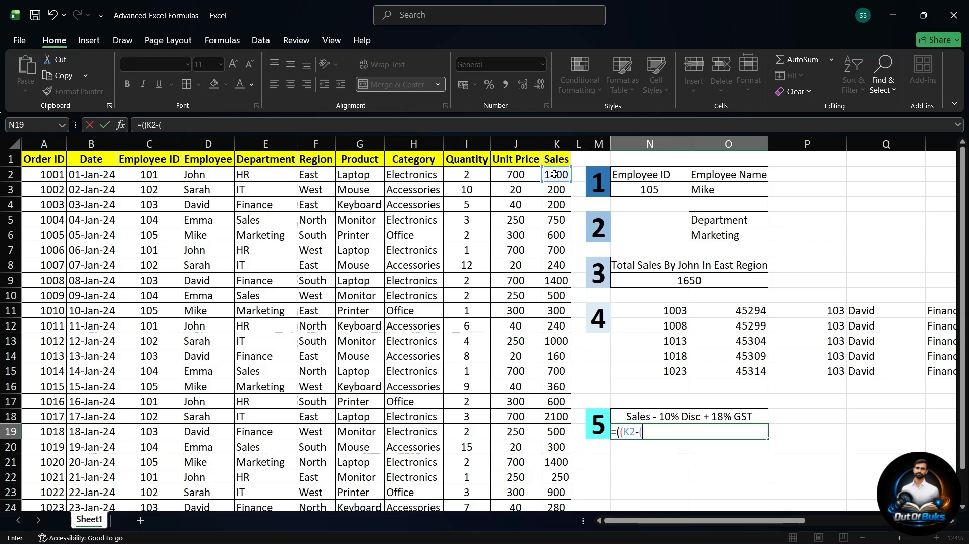
text(K2*10)
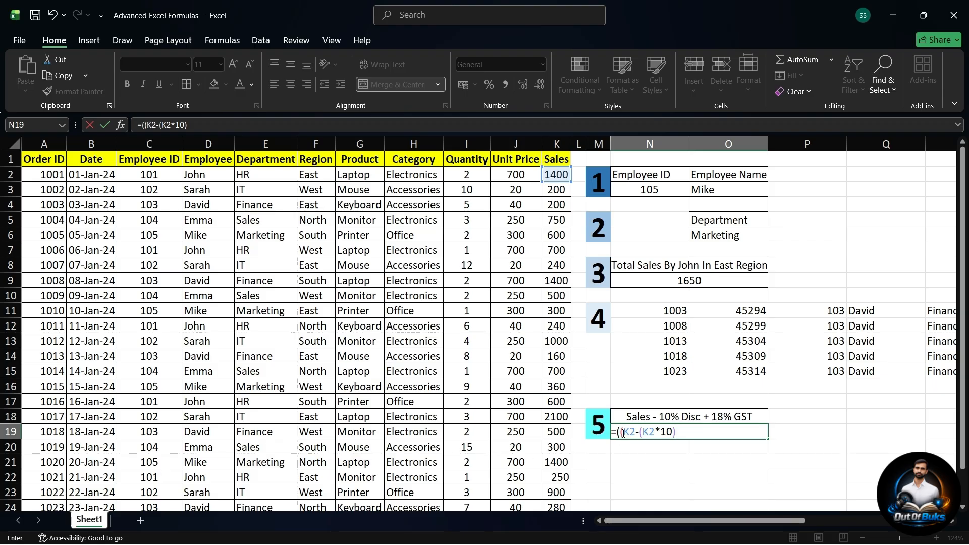
text() + ()
text(K2-(K2)
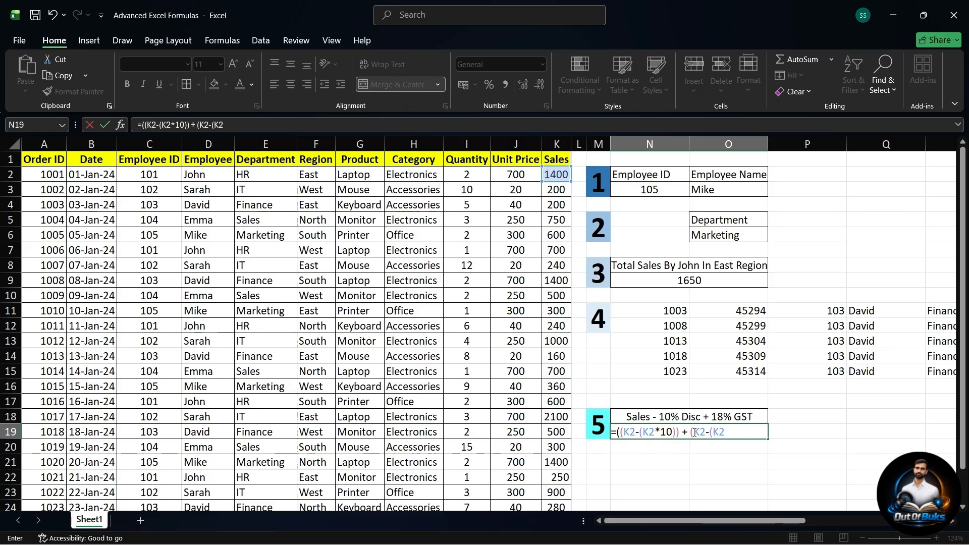
text(*10)
Step: Examine how the opening and closing parentheses pair up in the N19 formula, including the outermost opening one
key(ctrl+2)
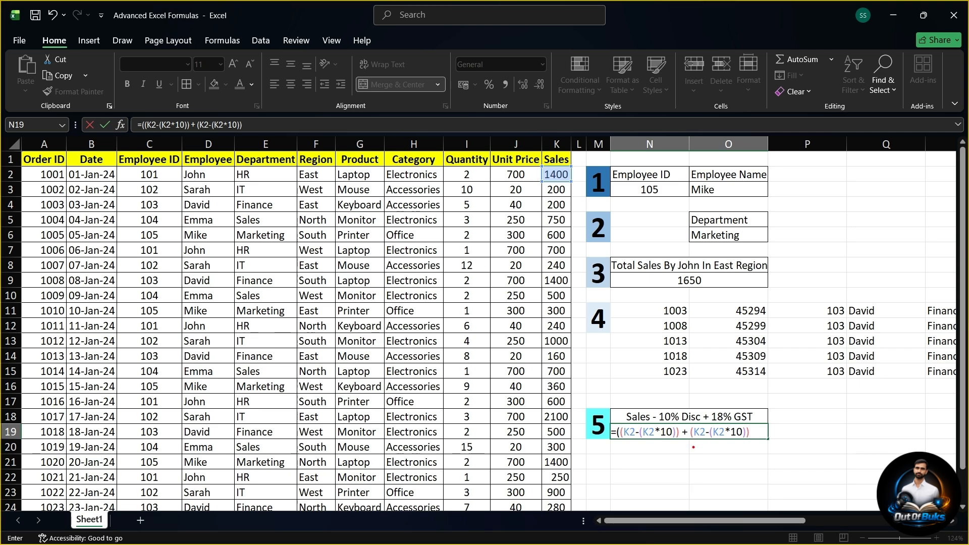
drag(693, 444, 693, 478)
drag(712, 444, 712, 481)
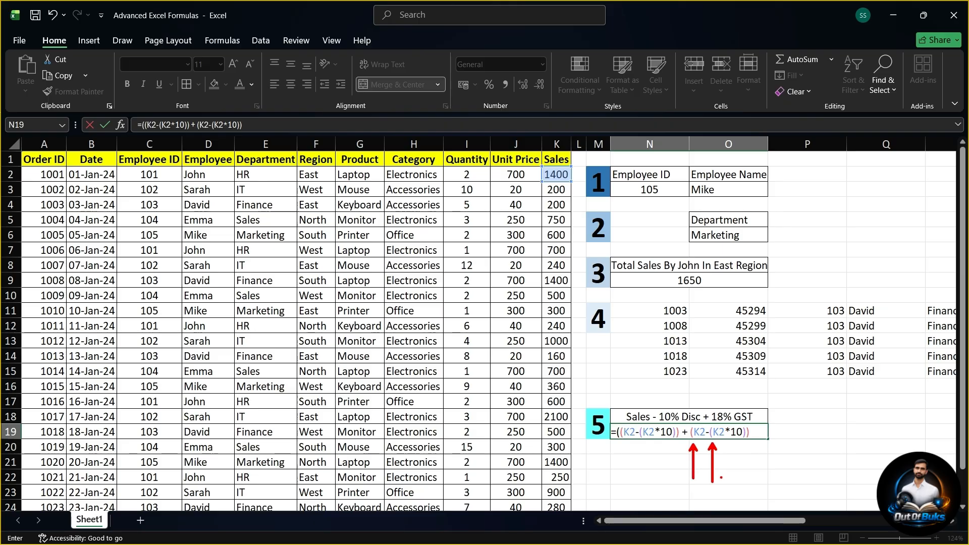
drag(743, 443, 743, 488)
drag(751, 437, 760, 482)
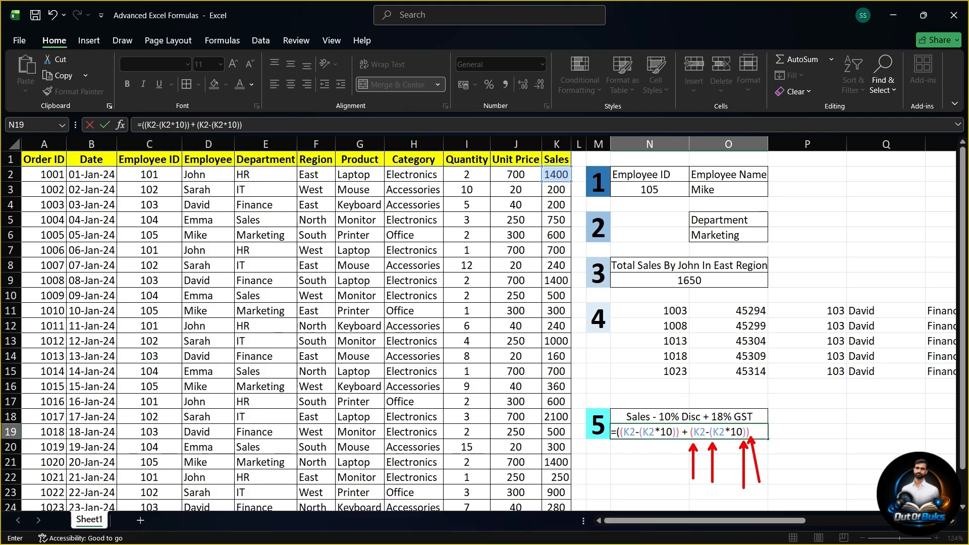
drag(618, 440, 617, 507)
drag(621, 441, 632, 485)
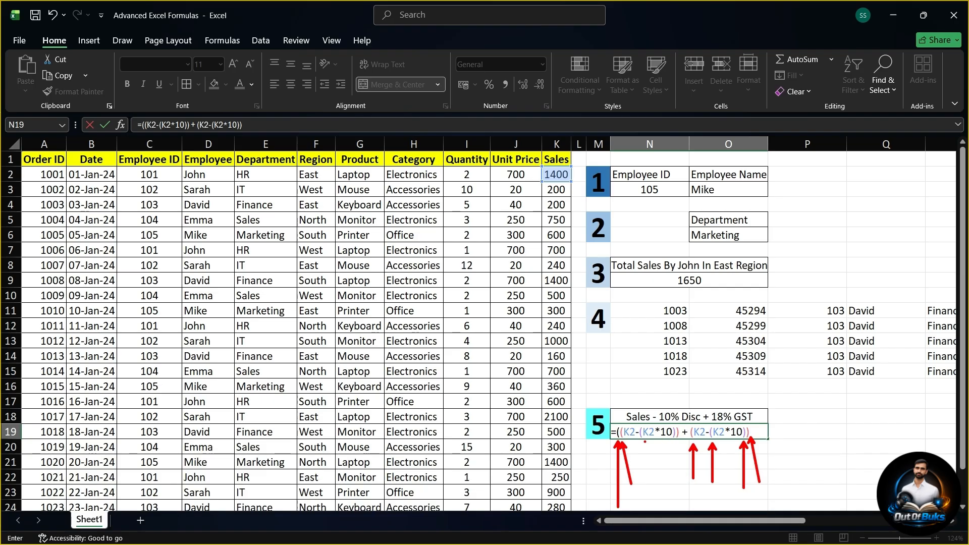
mouse_move(641, 440)
mouse_down()
mouse_move(646, 478)
mouse_move(673, 441)
mouse_move(688, 490)
mouse_up()
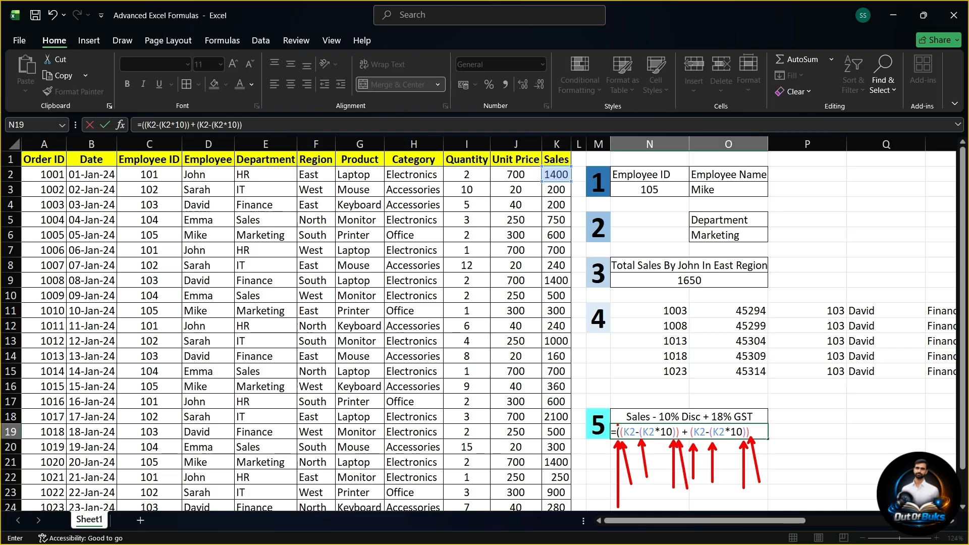
mouse_move(616, 429)
mouse_down()
mouse_move(610, 444)
mouse_move(620, 438)
mouse_up()
mouse_move(617, 426)
mouse_down()
mouse_move(623, 409)
mouse_move(687, 372)
mouse_move(696, 377)
mouse_move(651, 380)
mouse_up()
mouse_move(624, 423)
mouse_down()
mouse_move(709, 358)
mouse_move(777, 407)
mouse_move(781, 431)
mouse_move(772, 432)
mouse_up()
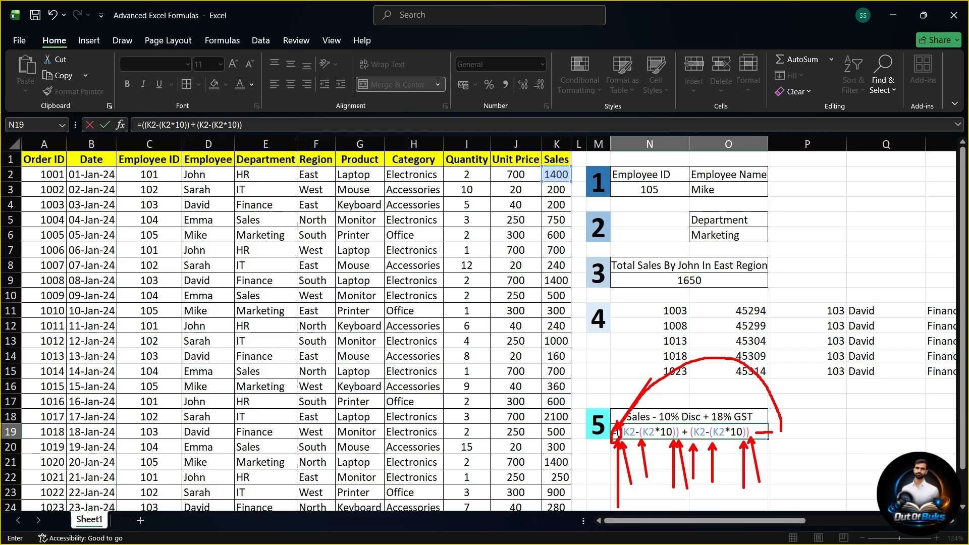
key(Escape)
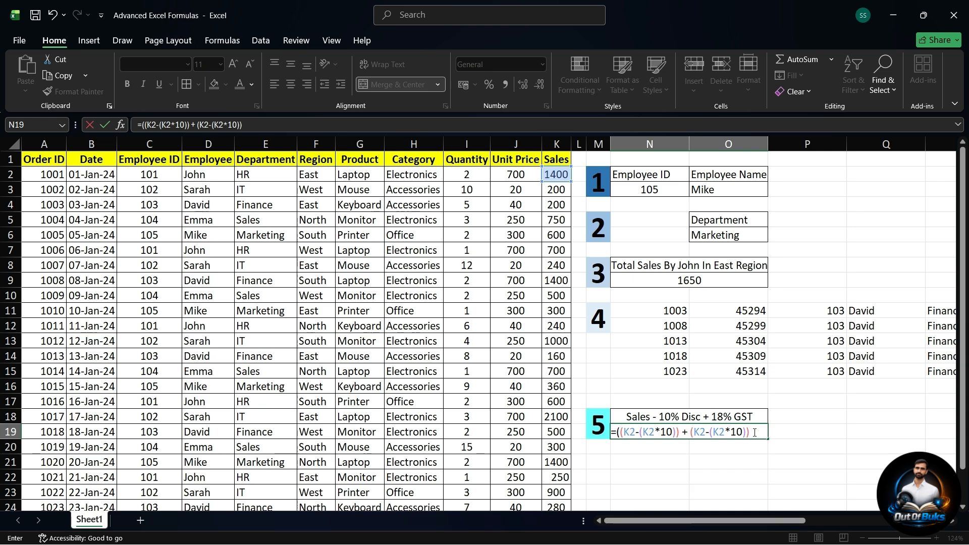
Step: Complete the N19 formula by multiplying its second discounted term by 18 and closing the outer parenthesis
text(*18))
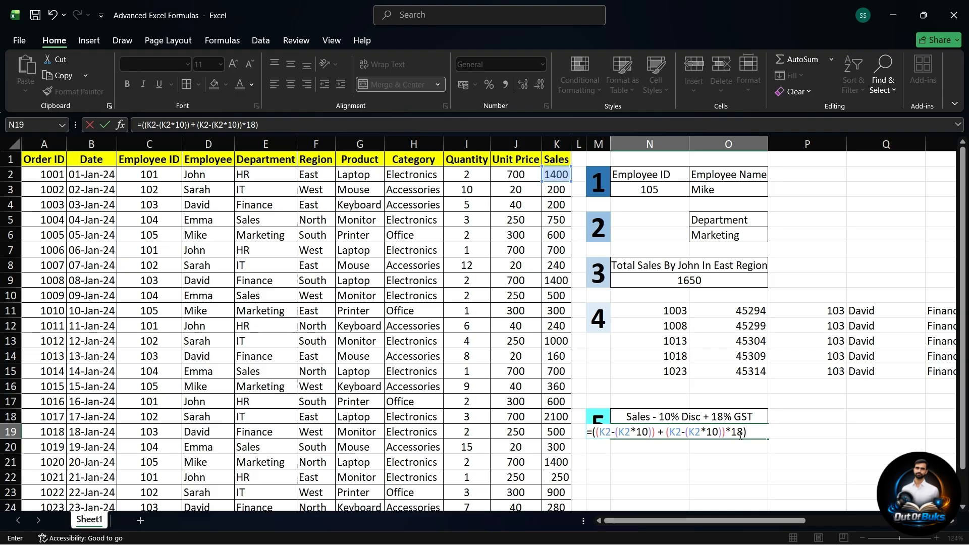
key(Return)
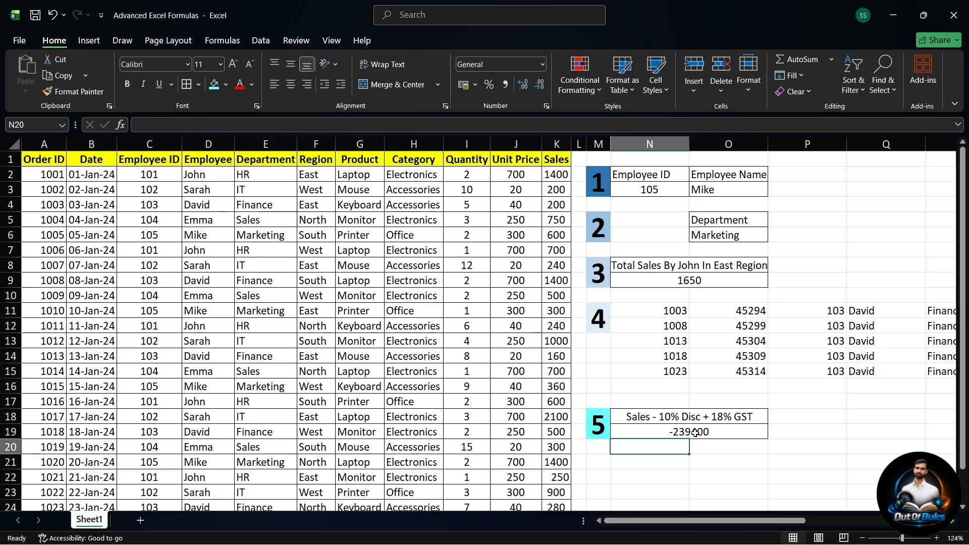
Step: Correct the N19 formula to =((K2-(K2*10%)) + (K2-(K2*10%))*18%), turning both 10s and the 18 into percentages
double_click(723, 430)
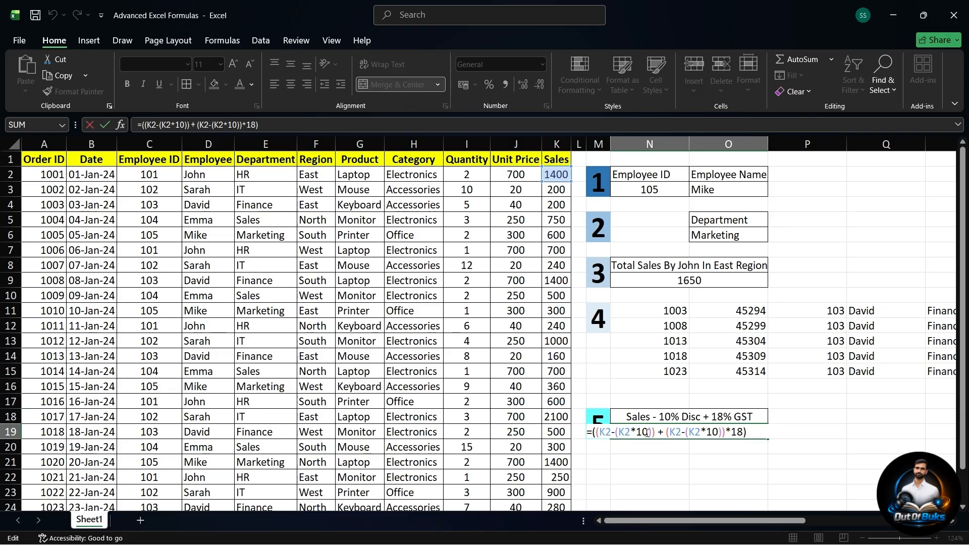
text(%)
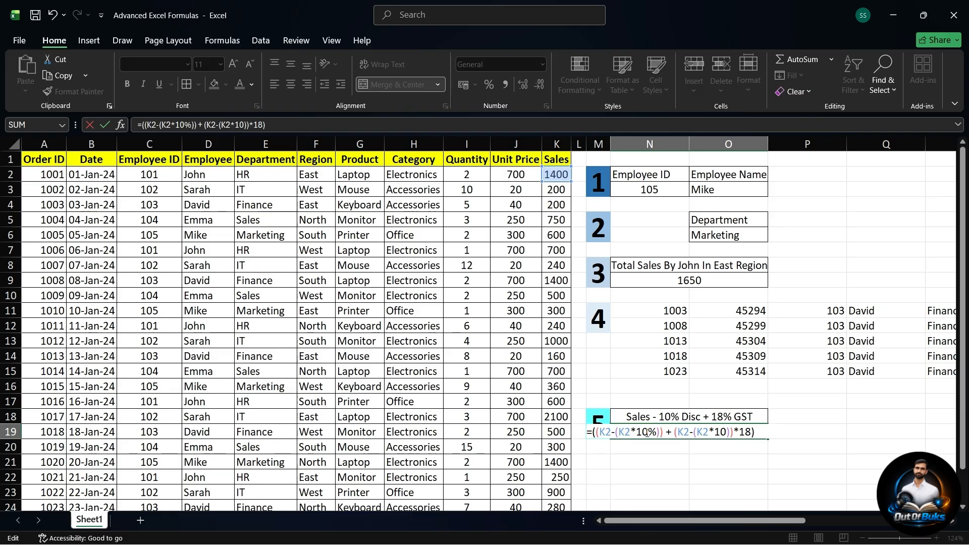
click(725, 433)
text(%)
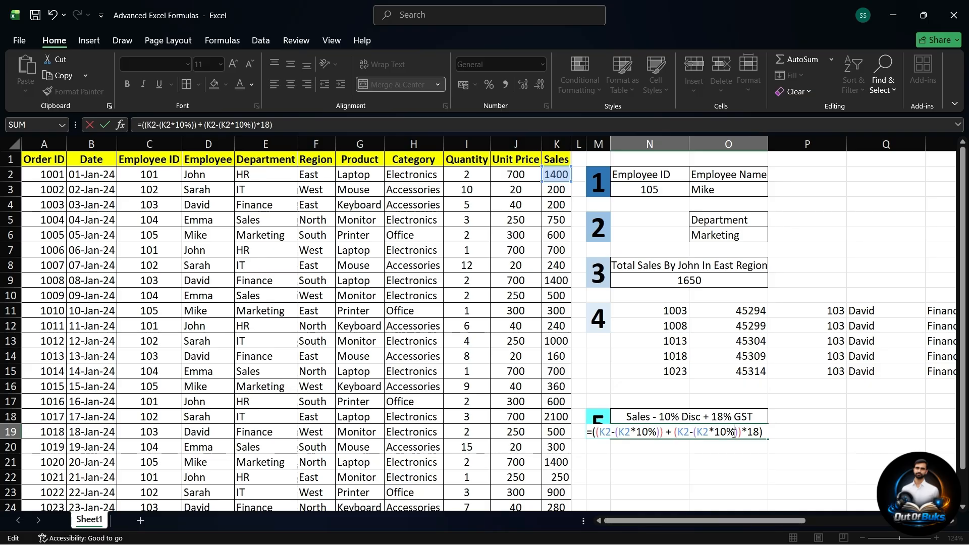
click(760, 432)
text(%)
key(Return)
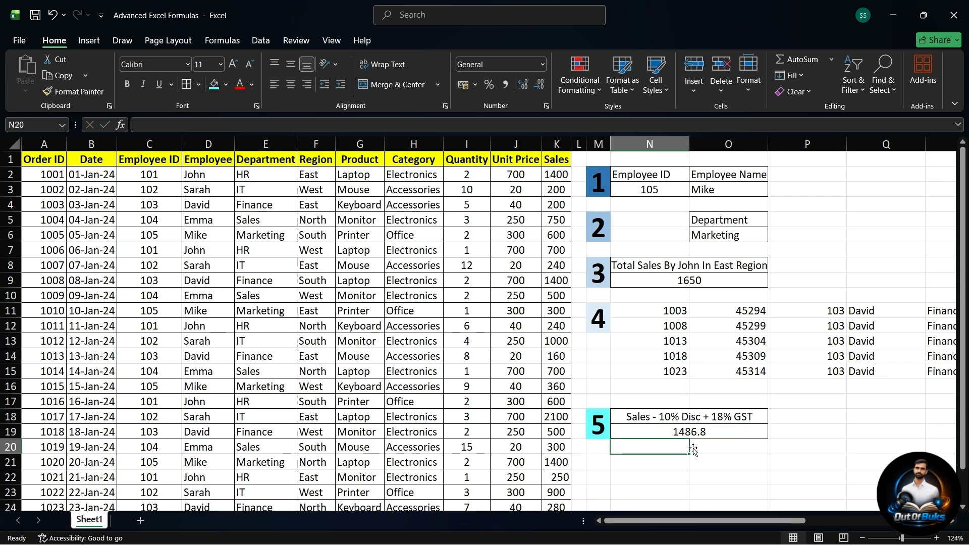
Step: Examine the N19 result against the Sales value in K2 and the discount and GST rates in the example 5 heading
scroll(722, 477, down, 1)
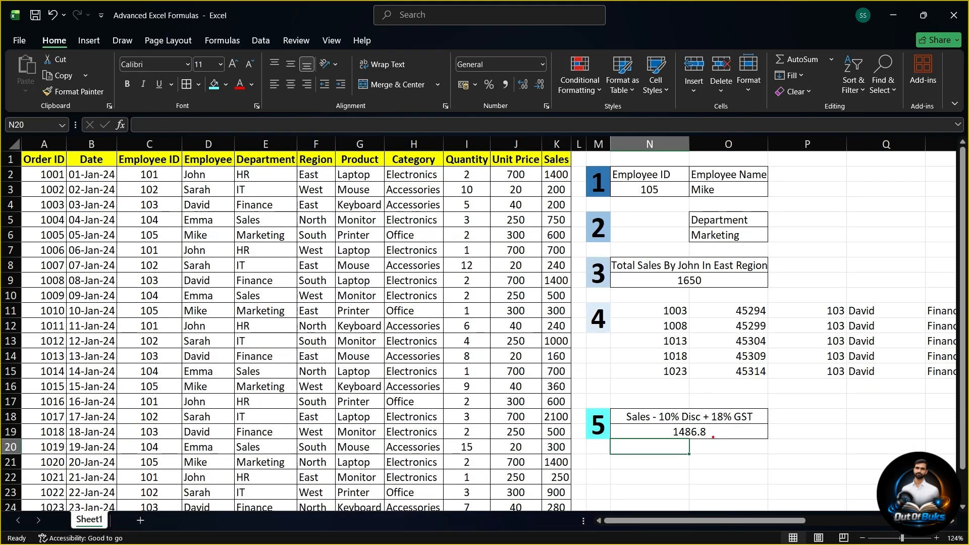
drag(715, 431, 801, 362)
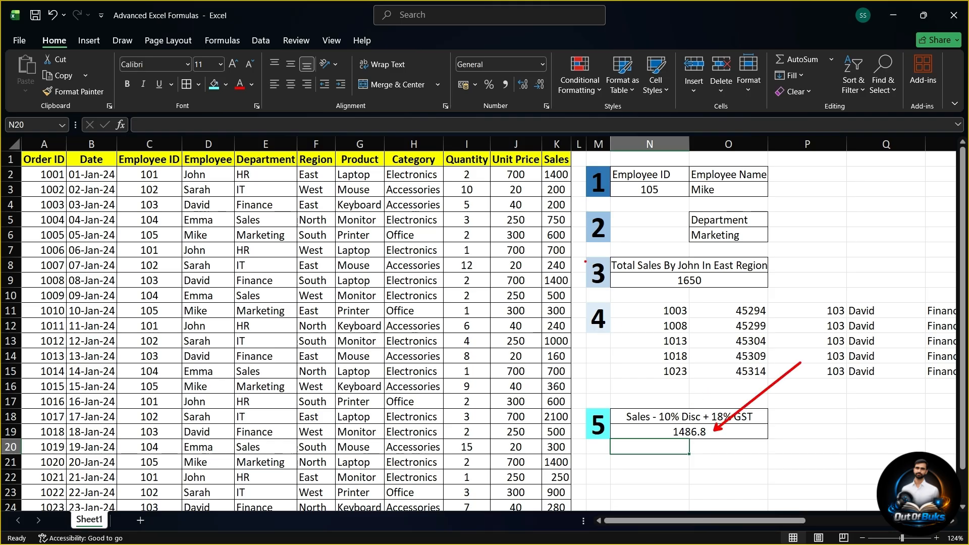
mouse_move(565, 176)
mouse_down()
mouse_move(636, 373)
mouse_move(676, 433)
mouse_move(630, 437)
mouse_move(675, 432)
mouse_move(674, 408)
mouse_up()
mouse_move(563, 163)
mouse_down()
mouse_move(539, 177)
mouse_move(576, 167)
mouse_move(567, 159)
mouse_up()
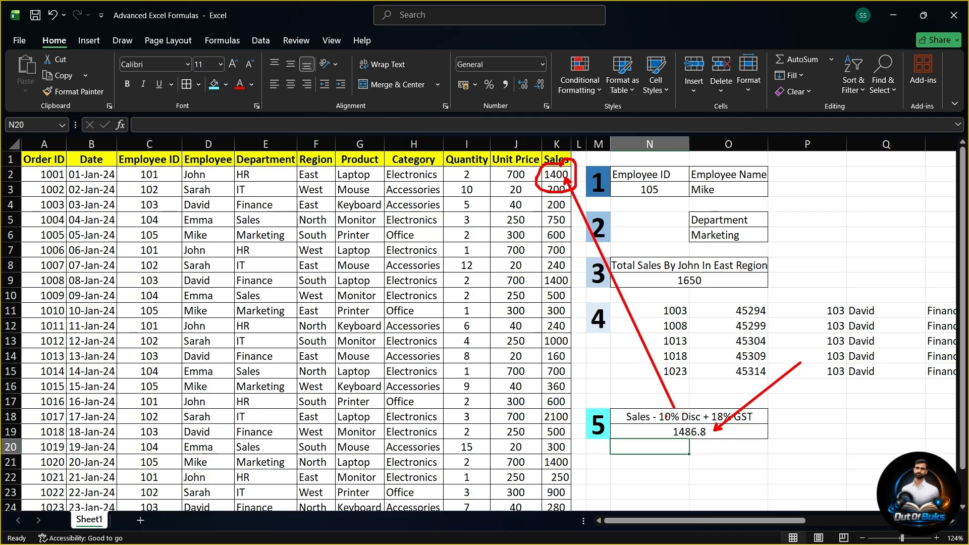
mouse_move(669, 409)
mouse_down()
mouse_move(656, 413)
mouse_move(689, 435)
mouse_move(701, 410)
mouse_move(669, 409)
mouse_up()
mouse_move(745, 402)
mouse_down()
mouse_move(709, 423)
mouse_move(767, 426)
mouse_move(746, 402)
mouse_up()
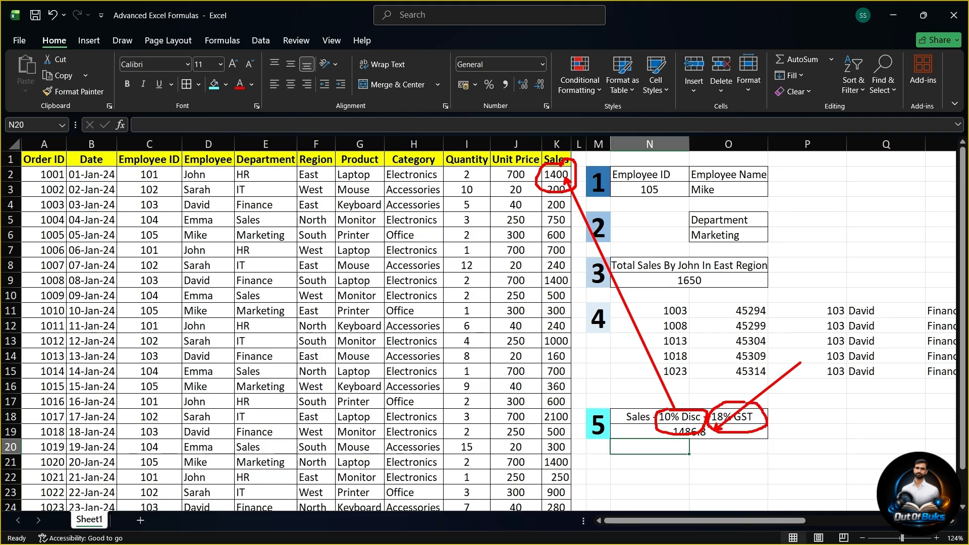
key(e)
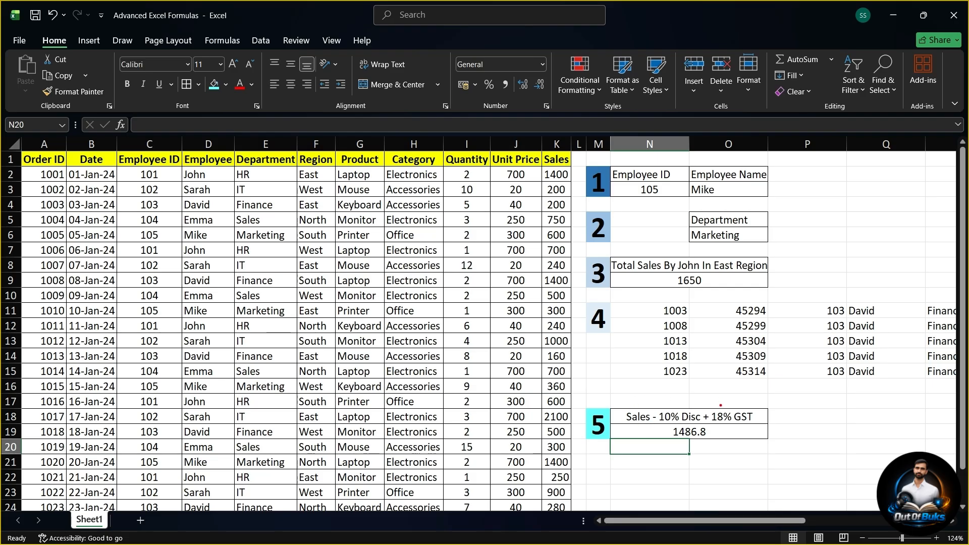
drag(692, 437, 708, 483)
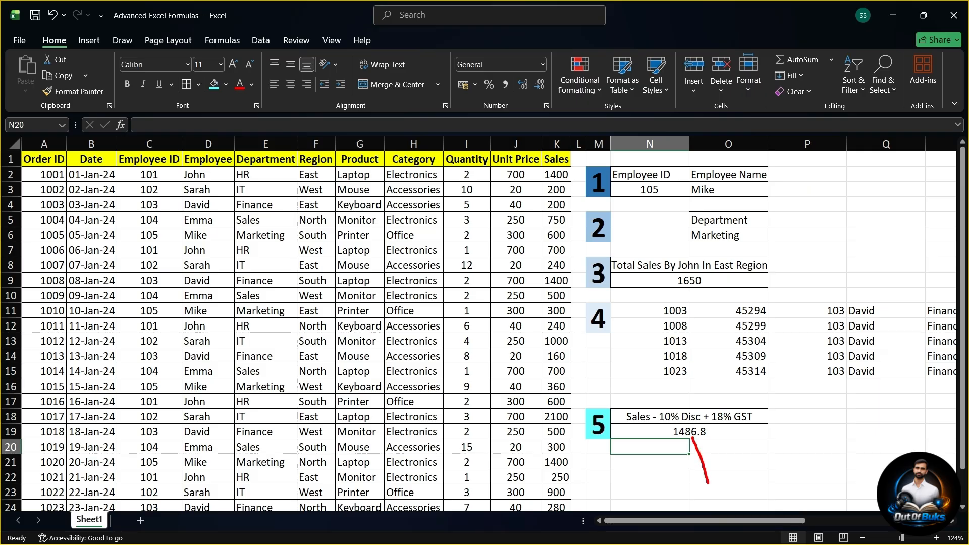